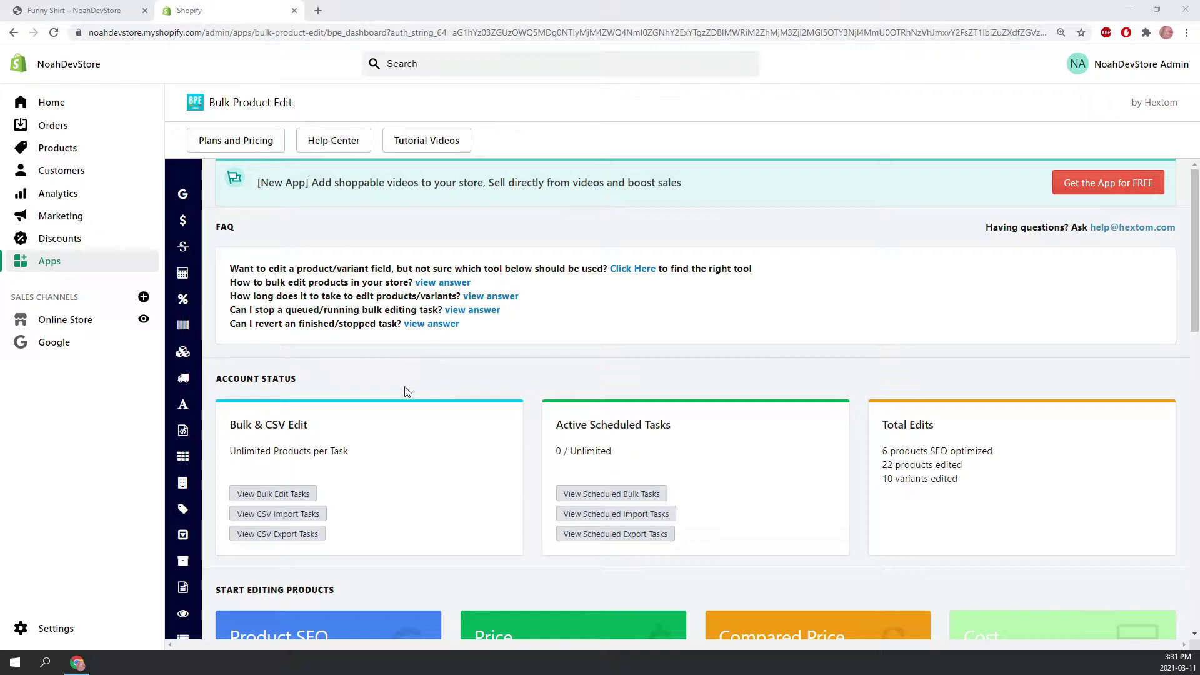
Open the bulk edit tool for product descriptions.
{"action": "mouse_move", "coordinate": [182, 425]}
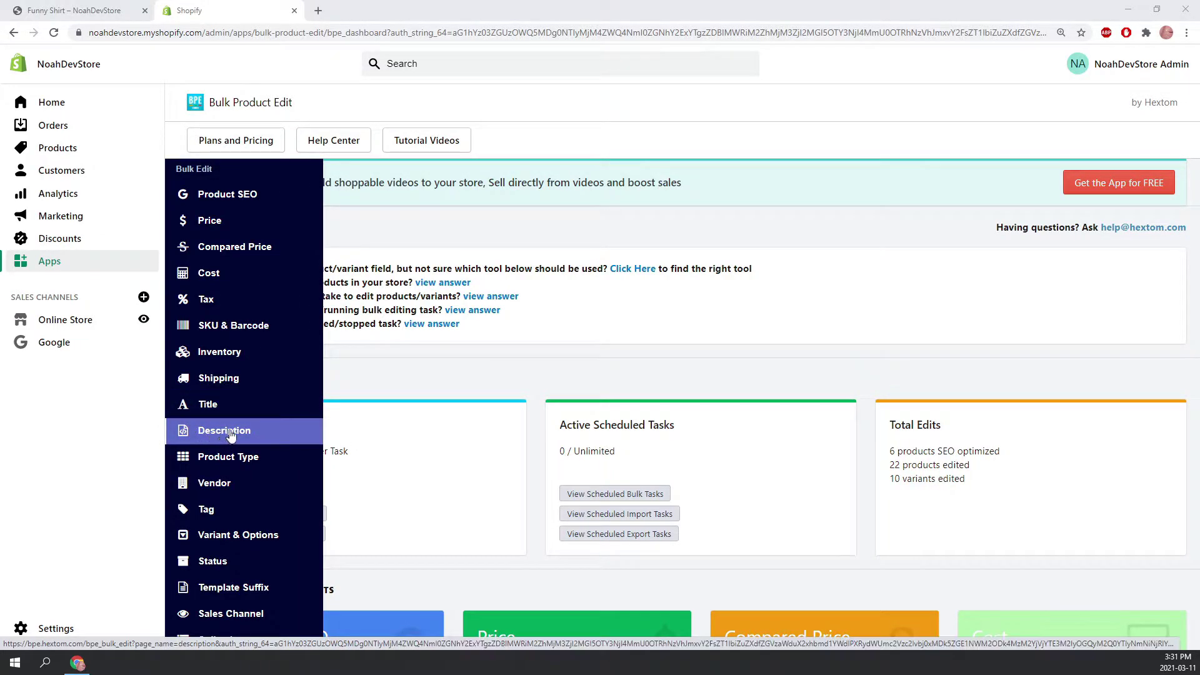
{"action": "scroll", "coordinate": [527, 461], "scroll_direction": "down", "scroll_amount": 5}
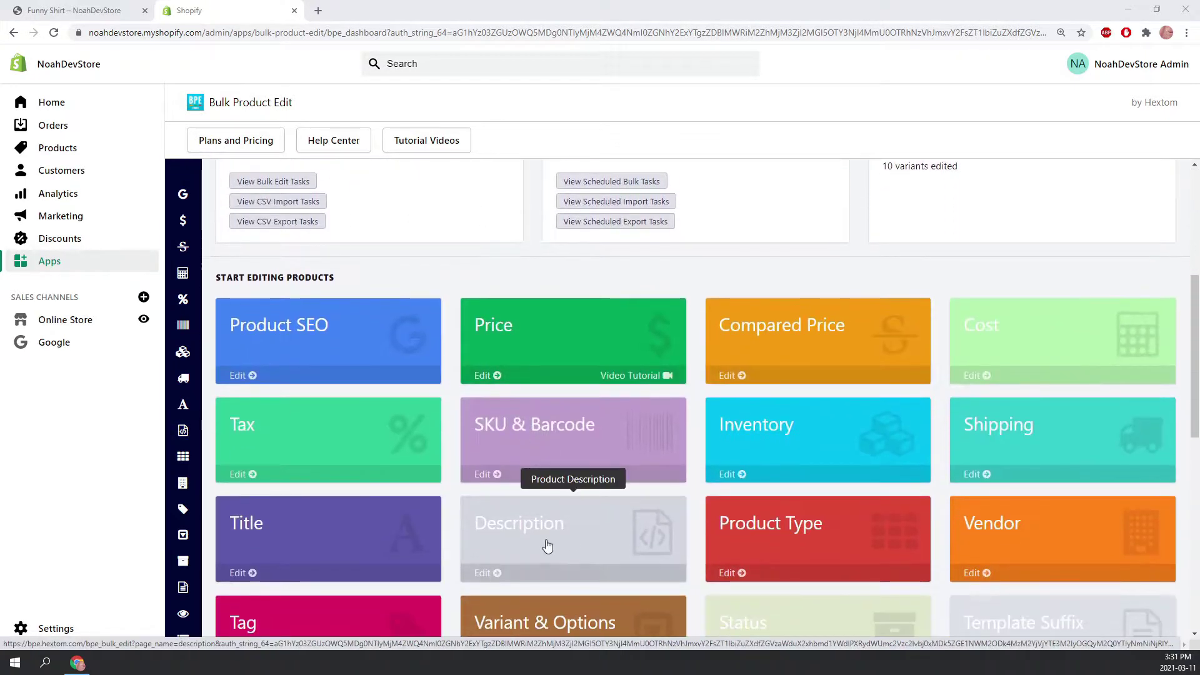
{"action": "left_click", "coordinate": [589, 550]}
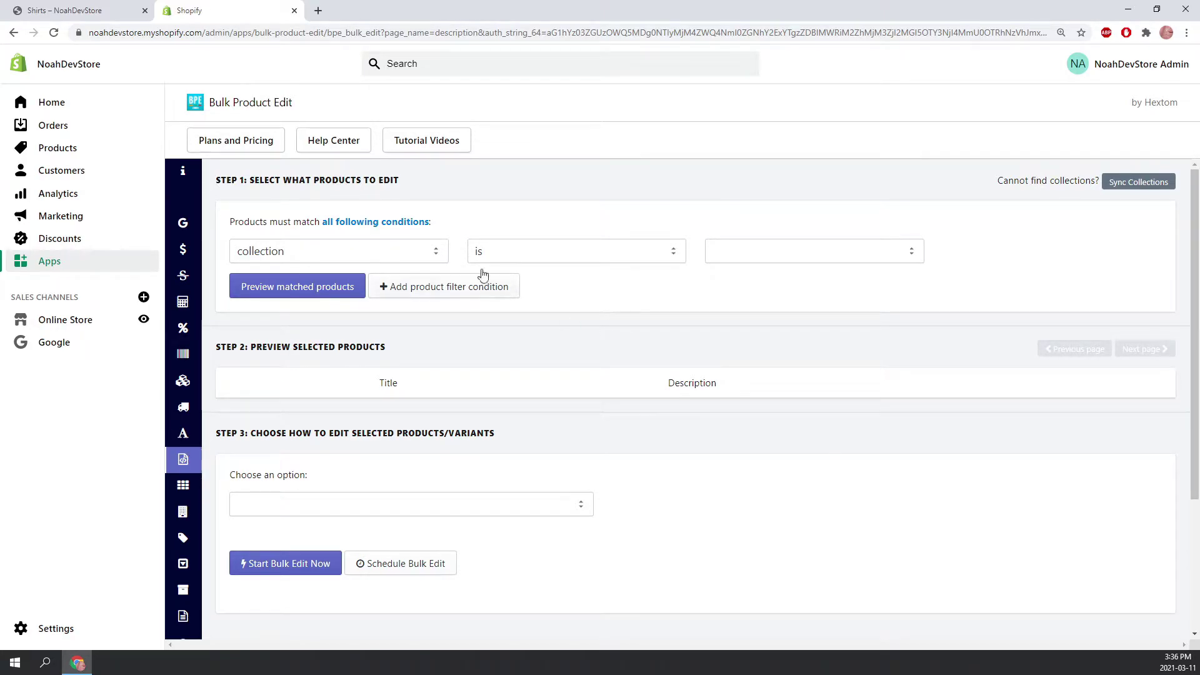
Open the Crazy Shirt from the storefront's Shirts collection and examine the delivery time in its description.
{"action": "left_click", "coordinate": [73, 11]}
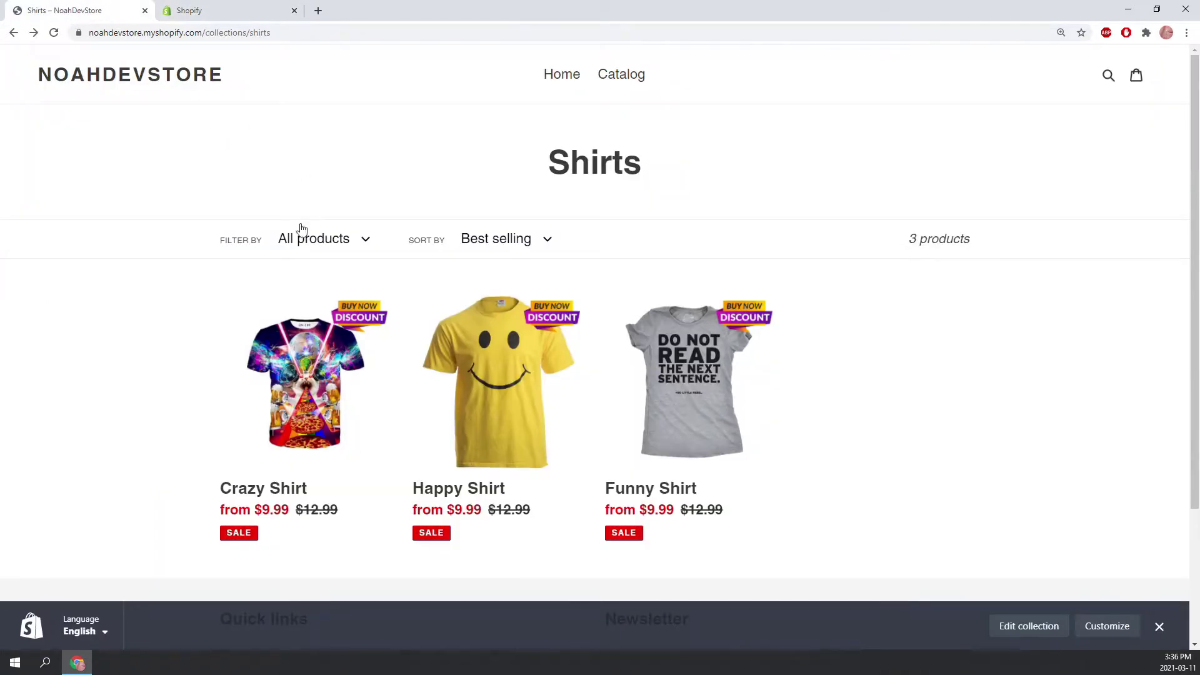
{"action": "left_click_drag", "start_coordinate": [552, 172], "coordinate": [708, 188]}
{"action": "left_click", "coordinate": [708, 188]}
{"action": "left_click", "coordinate": [329, 377]}
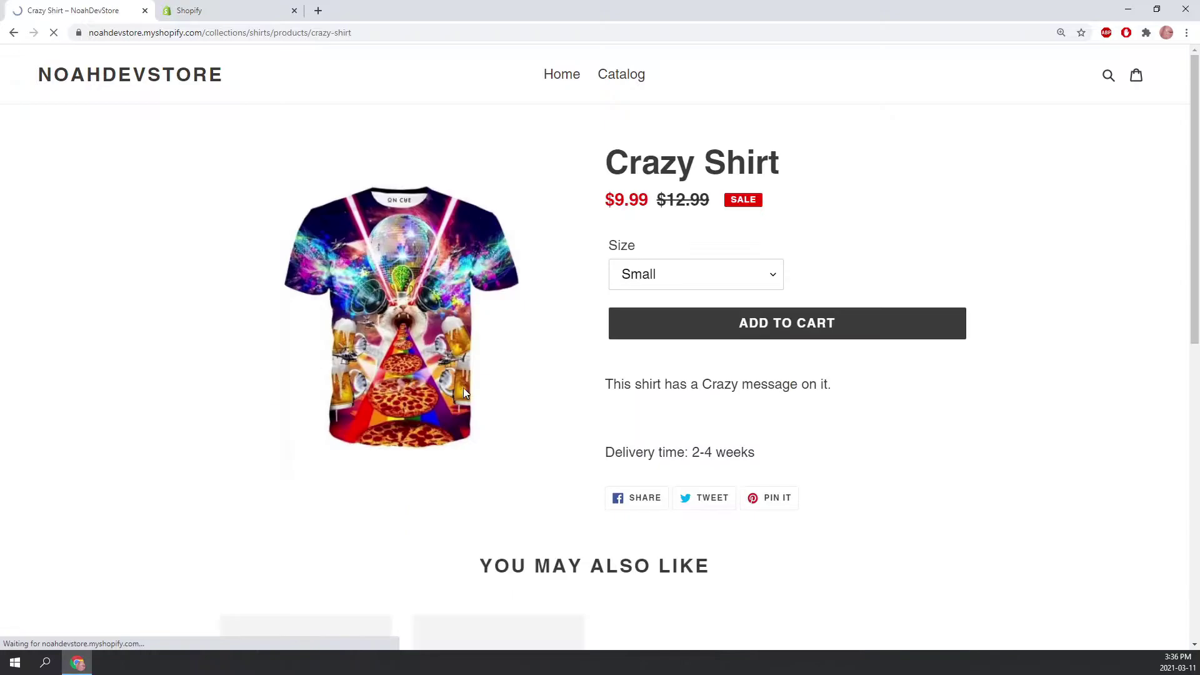
{"action": "scroll", "coordinate": [493, 394], "scroll_direction": "down", "scroll_amount": 5}
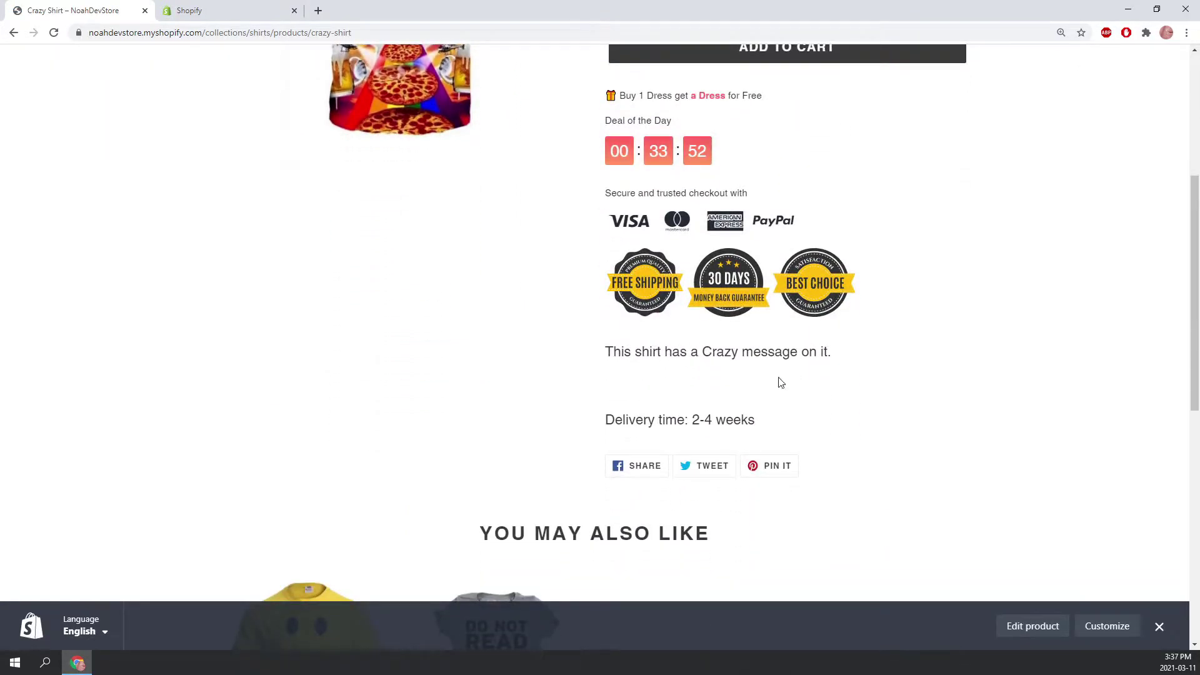
{"action": "left_click_drag", "start_coordinate": [765, 421], "coordinate": [605, 421]}
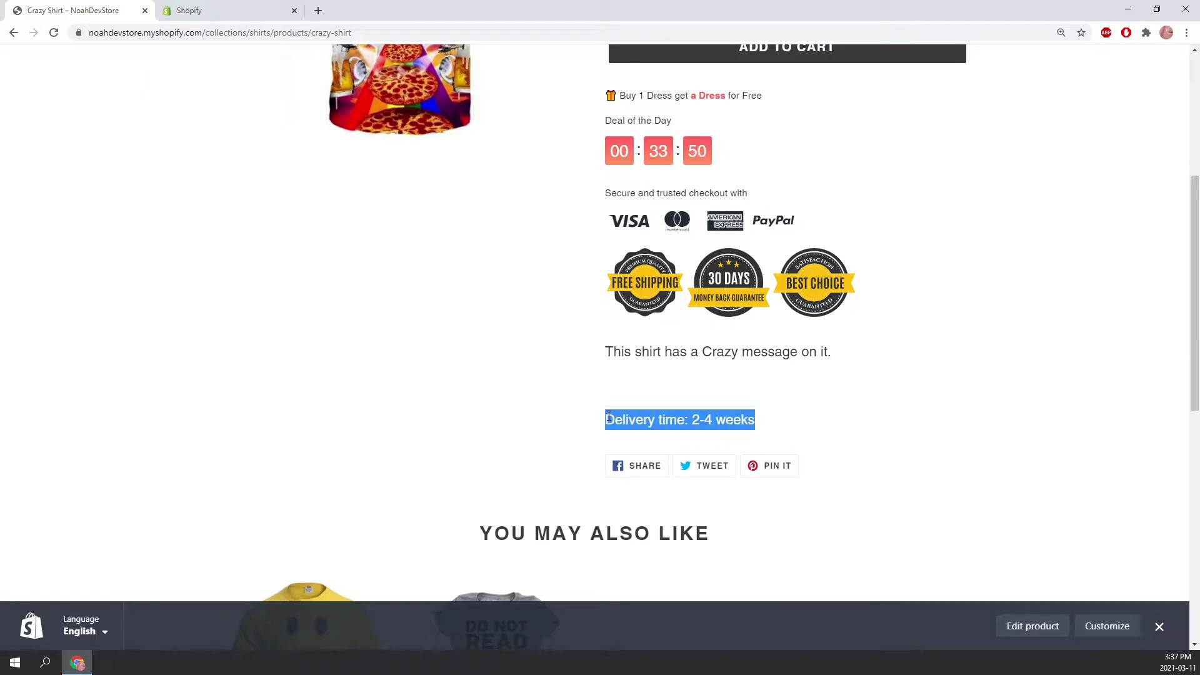
{"action": "left_click", "coordinate": [789, 437]}
{"action": "left_click_drag", "start_coordinate": [763, 421], "coordinate": [605, 421]}
{"action": "left_click", "coordinate": [661, 398]}
Examine the delivery time in the Happy Shirt and Funny Shirt descriptions on their storefront pages.
{"action": "left_click", "coordinate": [14, 33]}
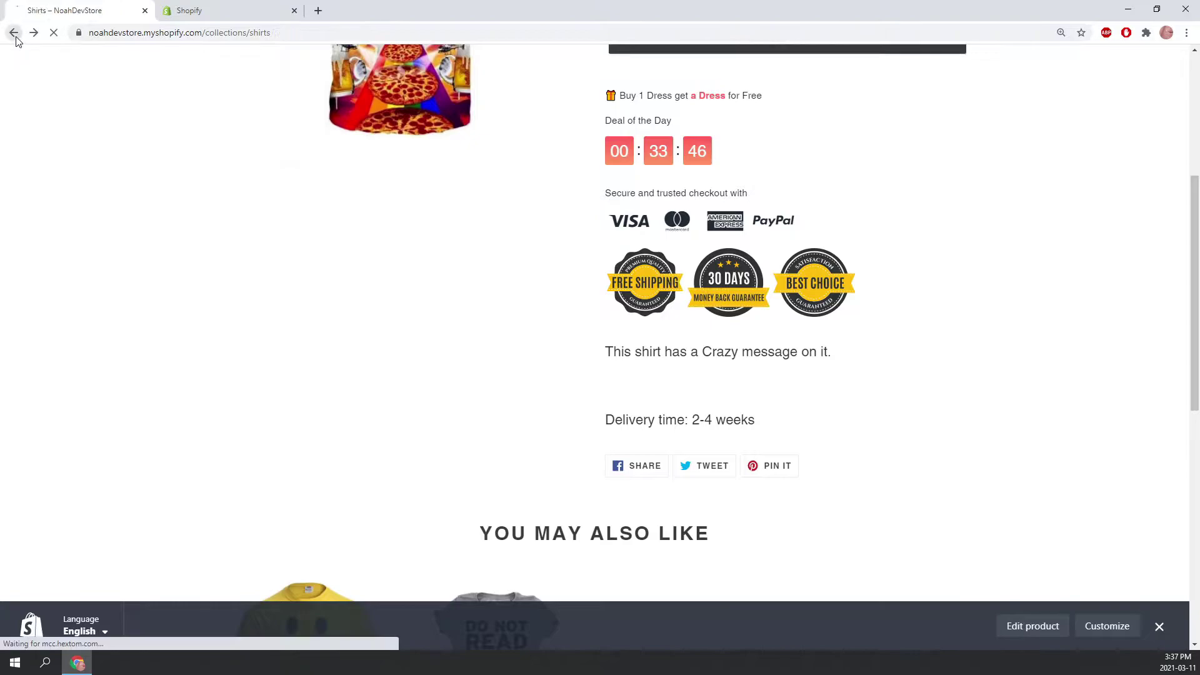
{"action": "left_click", "coordinate": [472, 367]}
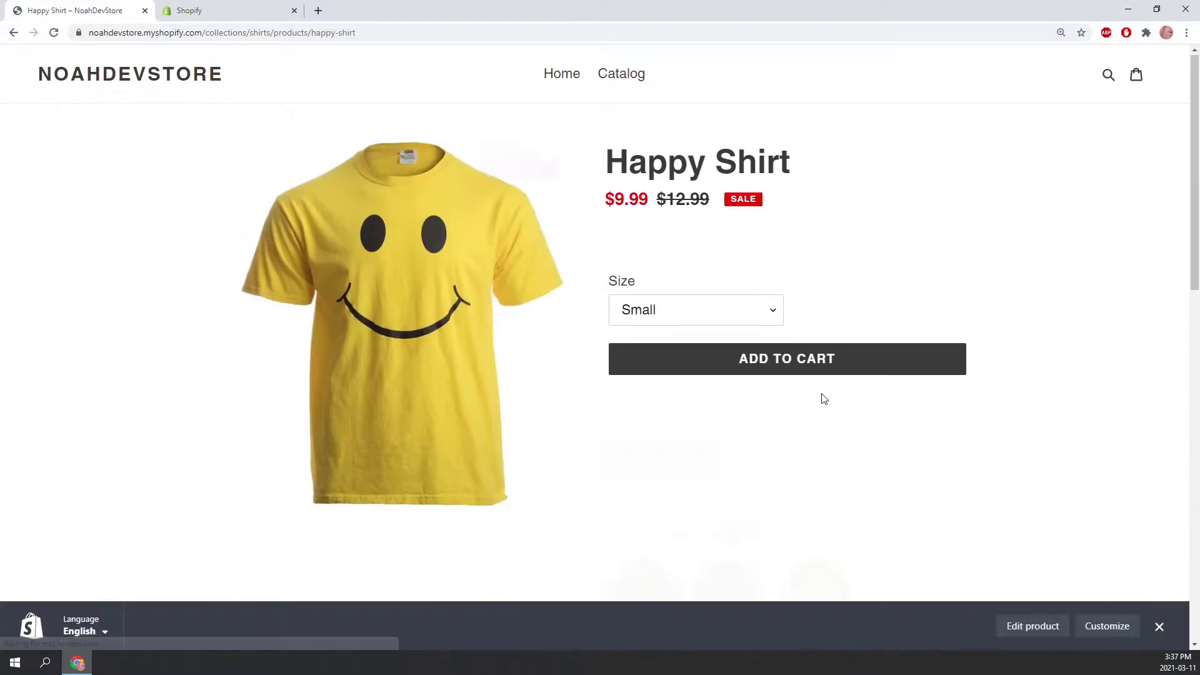
{"action": "scroll", "coordinate": [822, 397], "scroll_direction": "down", "scroll_amount": 4}
{"action": "left_click_drag", "start_coordinate": [770, 487], "coordinate": [644, 471]}
{"action": "left_click", "coordinate": [643, 471]}
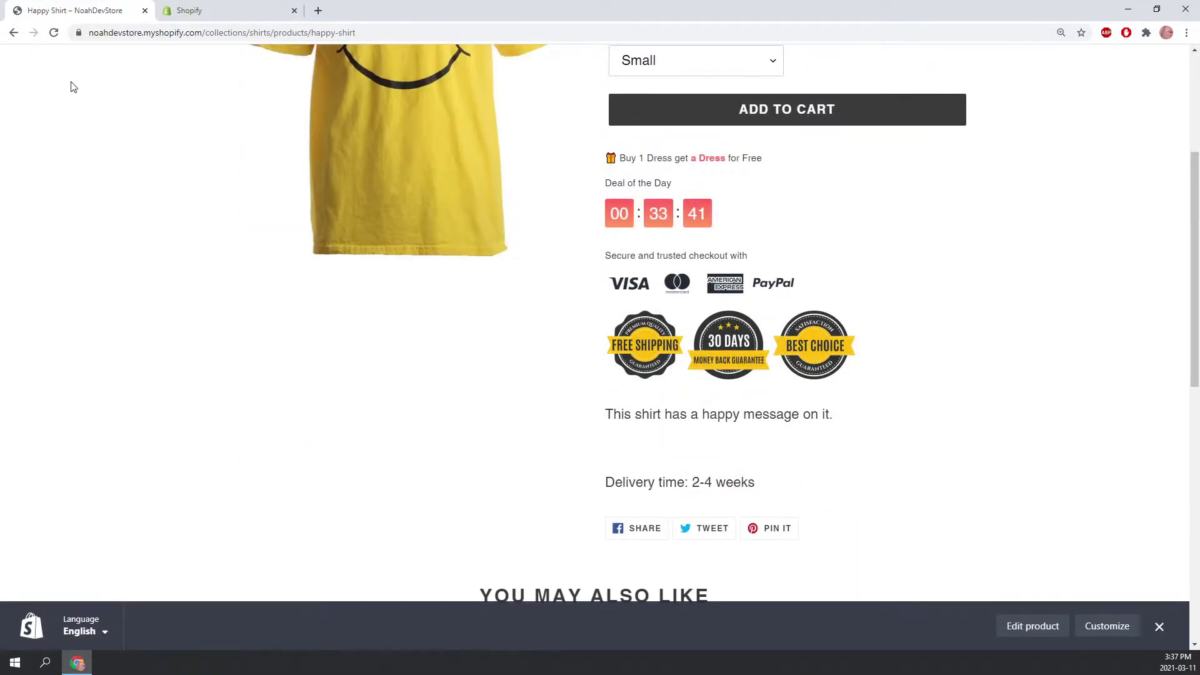
{"action": "left_click", "coordinate": [14, 33]}
{"action": "left_click", "coordinate": [663, 350]}
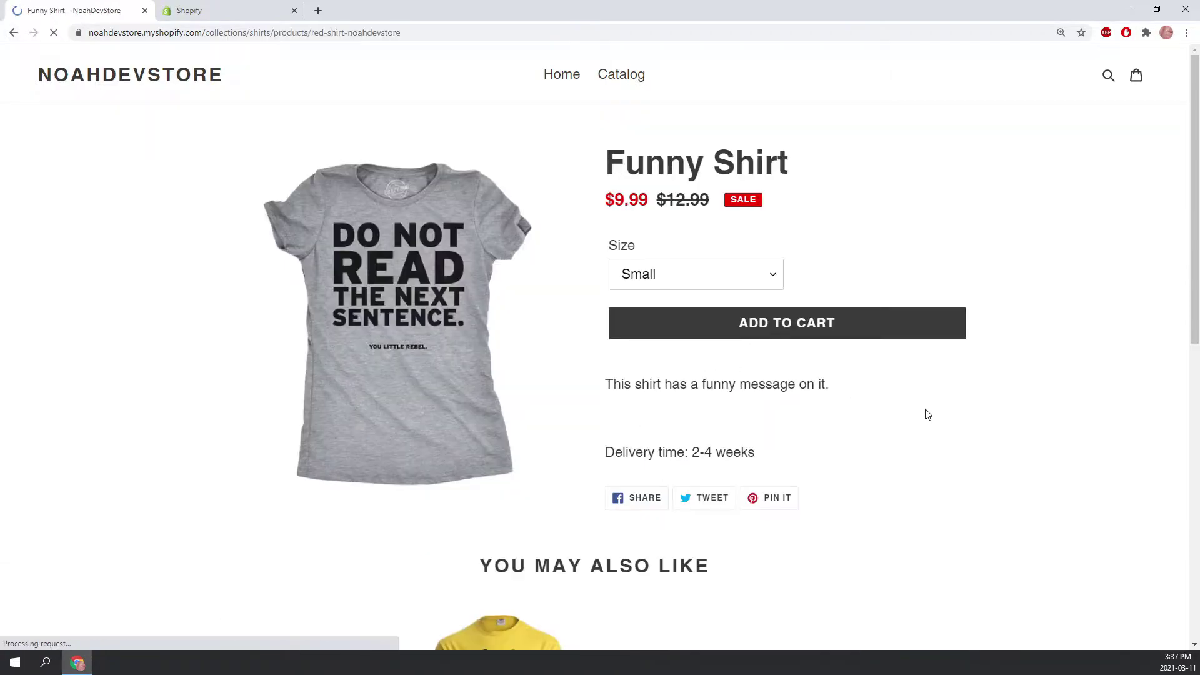
{"action": "scroll", "coordinate": [790, 350], "scroll_direction": "down", "scroll_amount": 4}
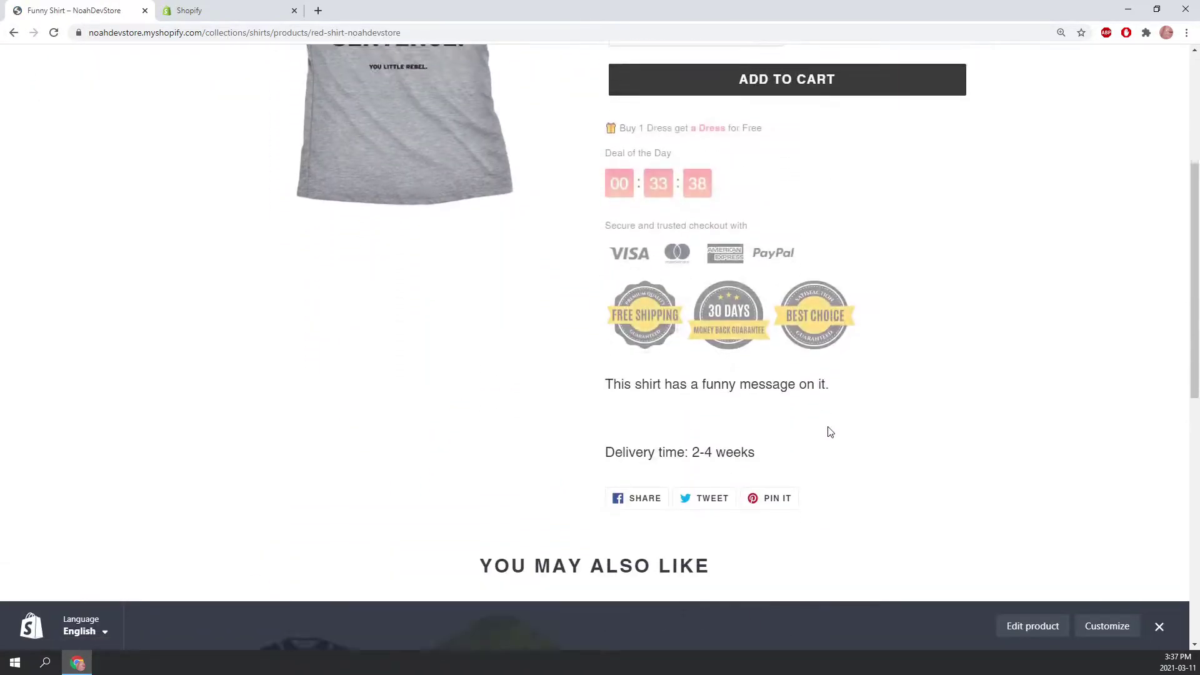
{"action": "left_click_drag", "start_coordinate": [765, 433], "coordinate": [606, 414]}
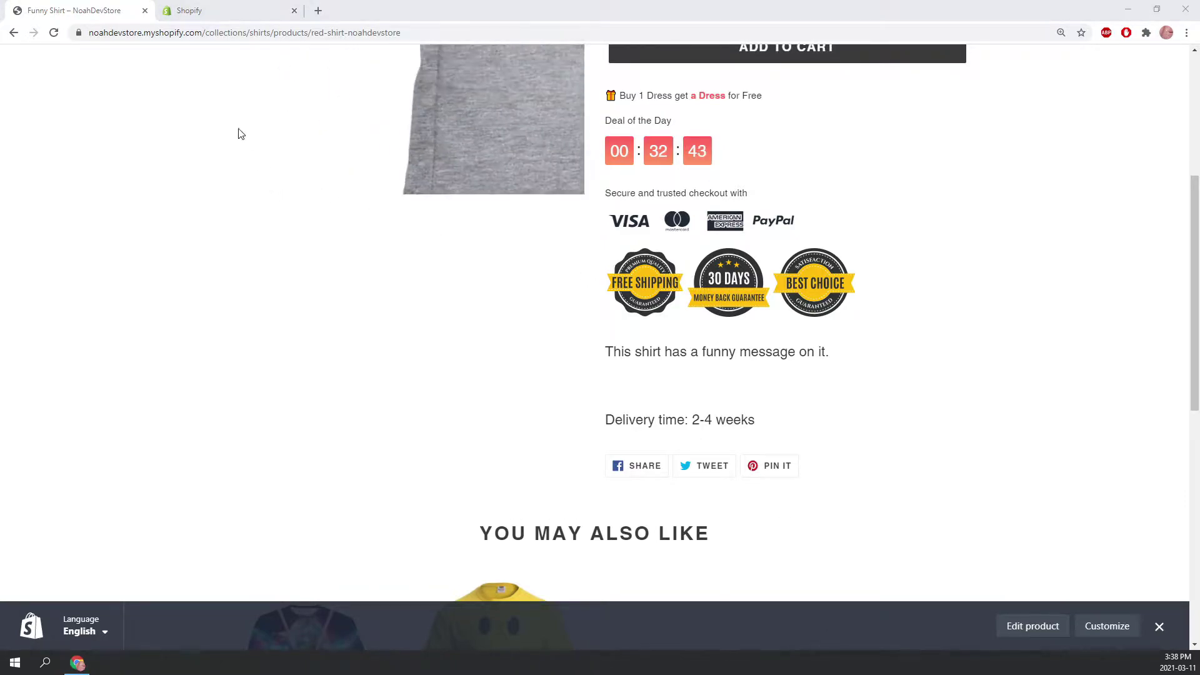
Back in Bulk Product Edit, filter the products to collection is Shirts and preview the matches.
{"action": "left_click", "coordinate": [212, 19]}
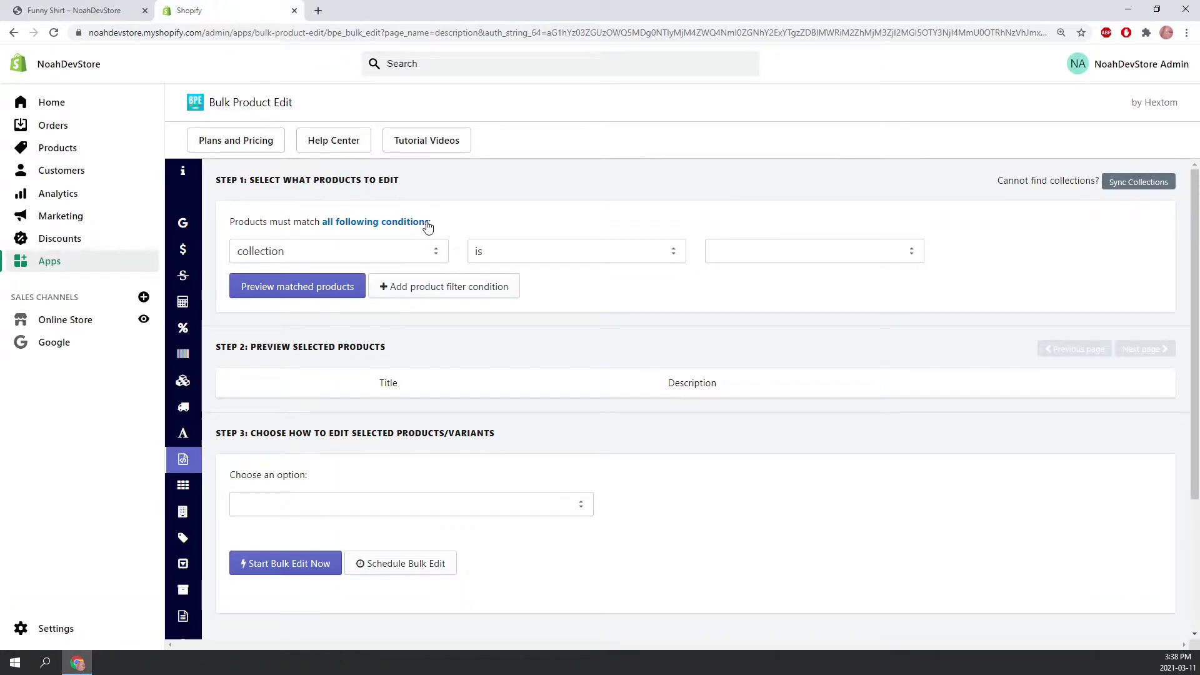
{"action": "left_click", "coordinate": [409, 251]}
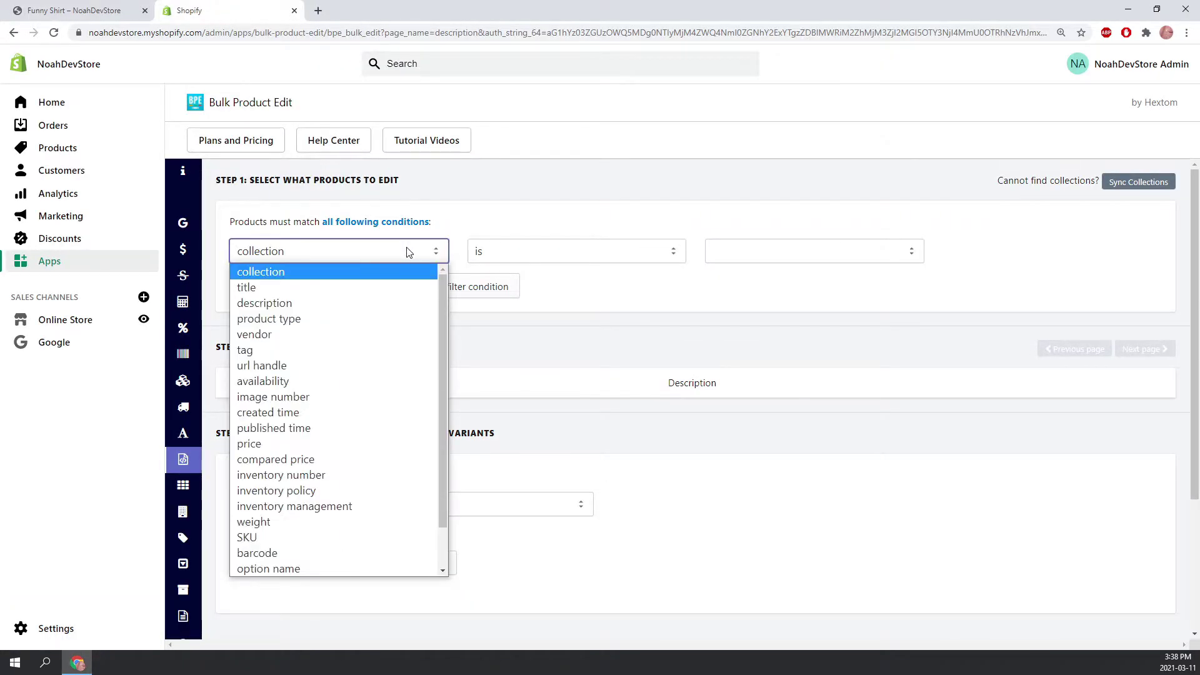
{"action": "left_click", "coordinate": [408, 252]}
{"action": "left_click", "coordinate": [758, 258]}
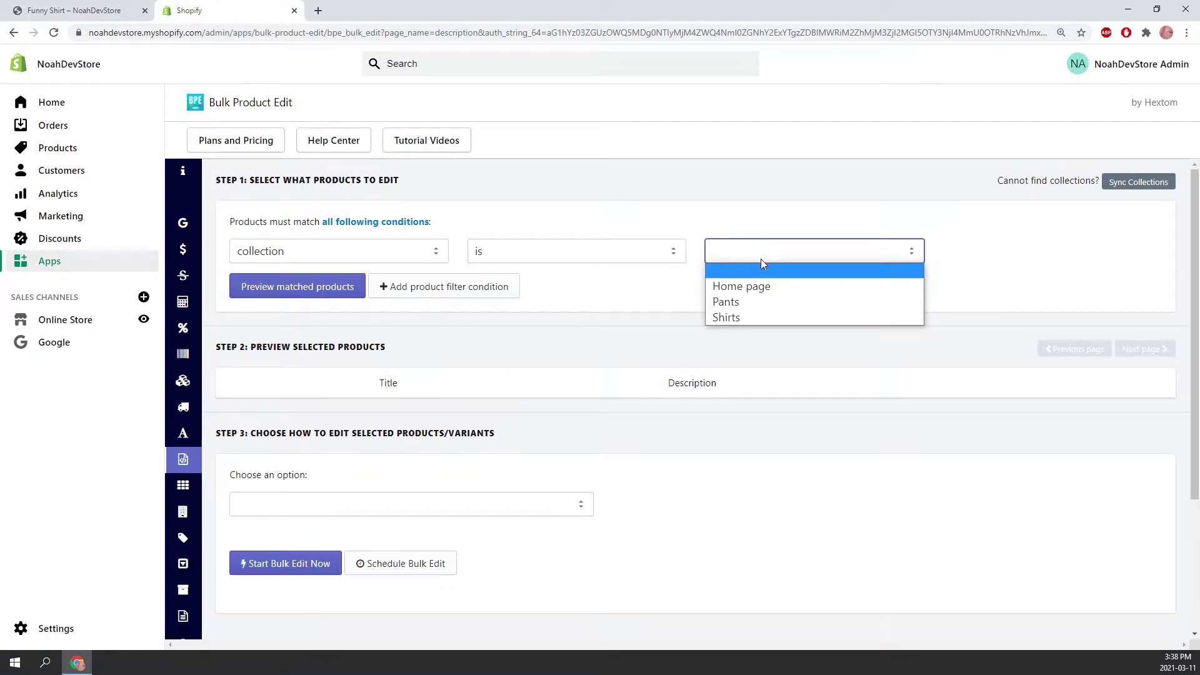
{"action": "left_click", "coordinate": [749, 317]}
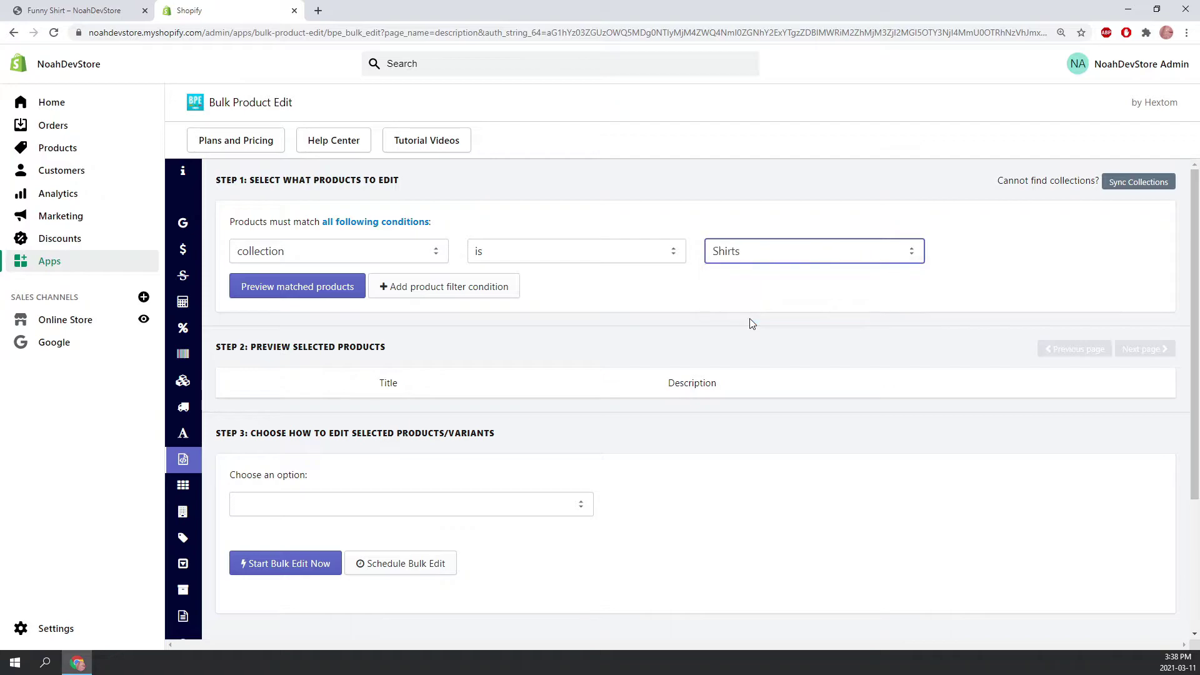
{"action": "left_click", "coordinate": [281, 294]}
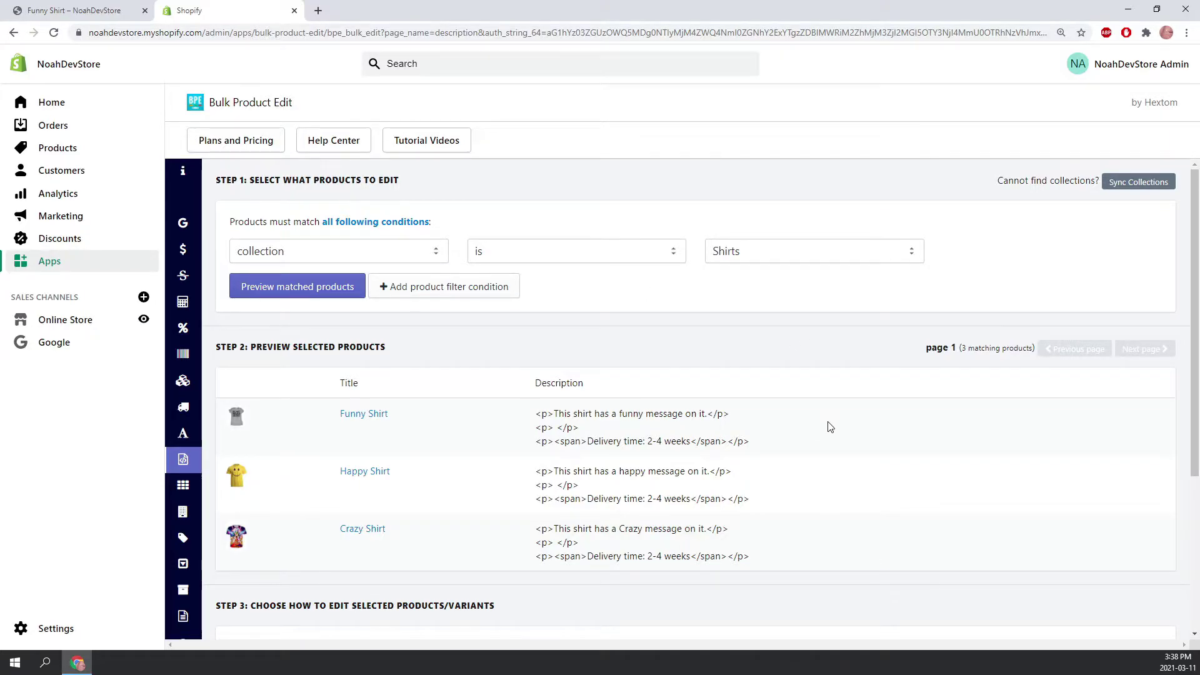
Compare the delivery time lines in the previewed descriptions and copy "Delivery time: 2-4 weeks" from the Funny Shirt.
{"action": "left_click_drag", "start_coordinate": [689, 442], "coordinate": [588, 441]}
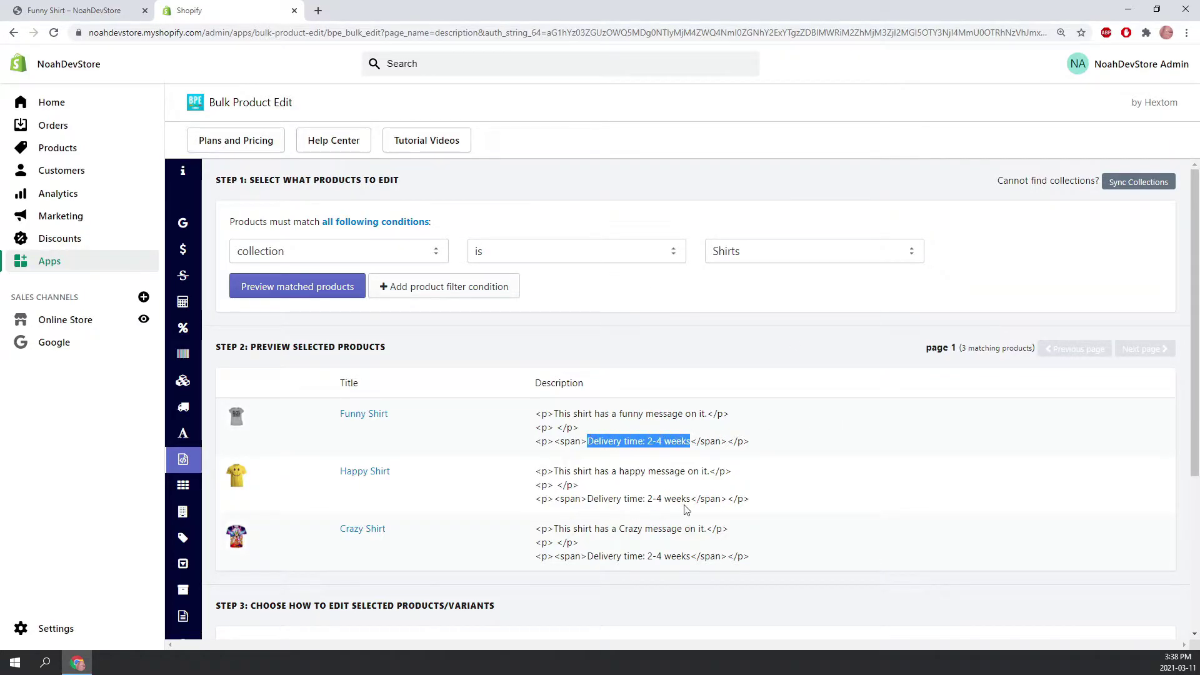
{"action": "left_click_drag", "start_coordinate": [690, 498], "coordinate": [587, 495]}
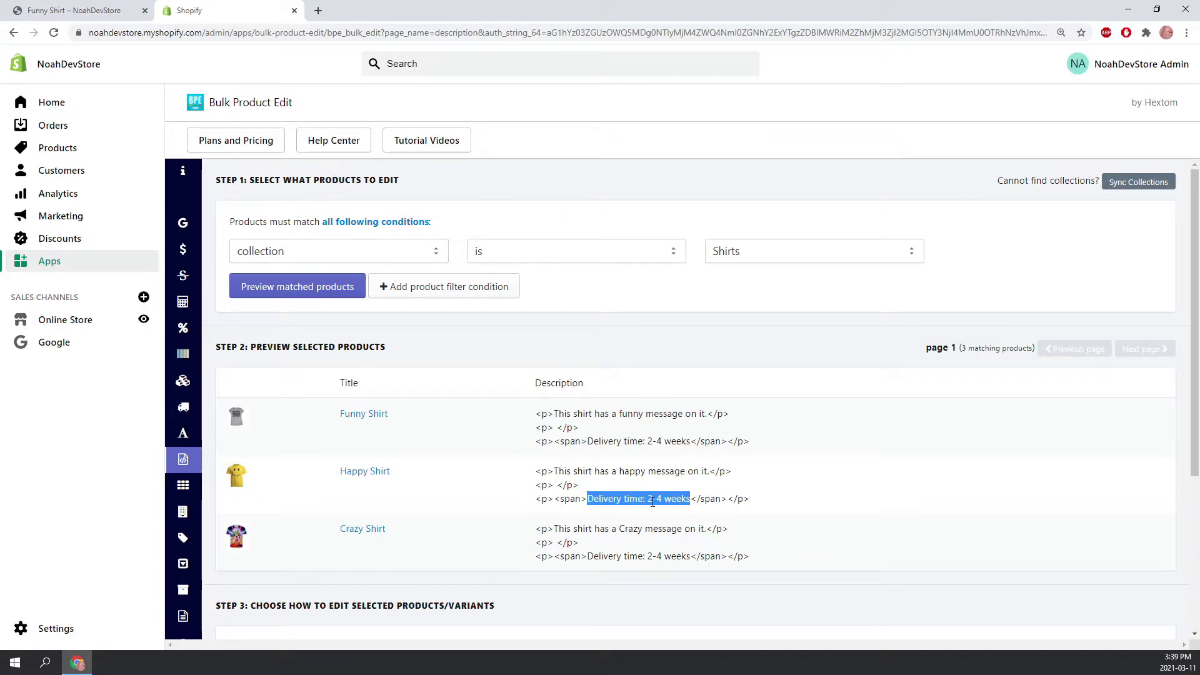
{"action": "left_click", "coordinate": [687, 466]}
{"action": "left_click_drag", "start_coordinate": [690, 441], "coordinate": [587, 442]}
{"action": "key", "text": "ctrl+c"}
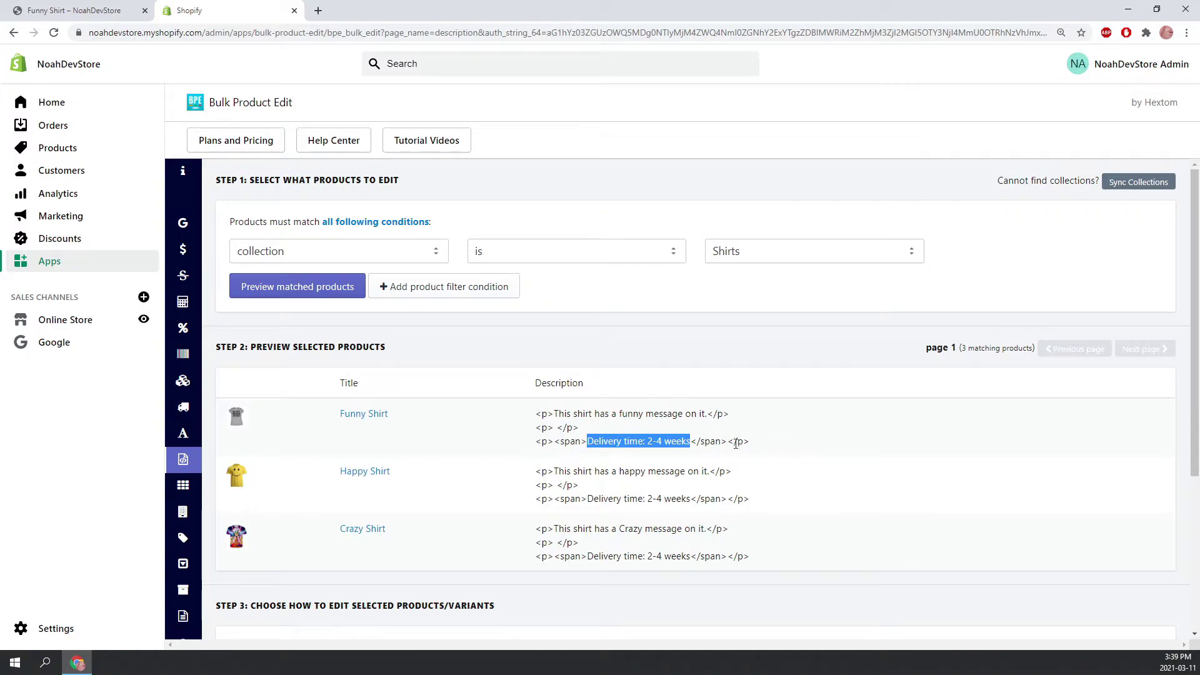
{"action": "left_click", "coordinate": [704, 459]}
Choose "find and replace text in description" as the edit and paste "Delivery time: 2-4 weeks" as the text to replace.
{"action": "scroll", "coordinate": [798, 477], "scroll_direction": "down", "scroll_amount": 4}
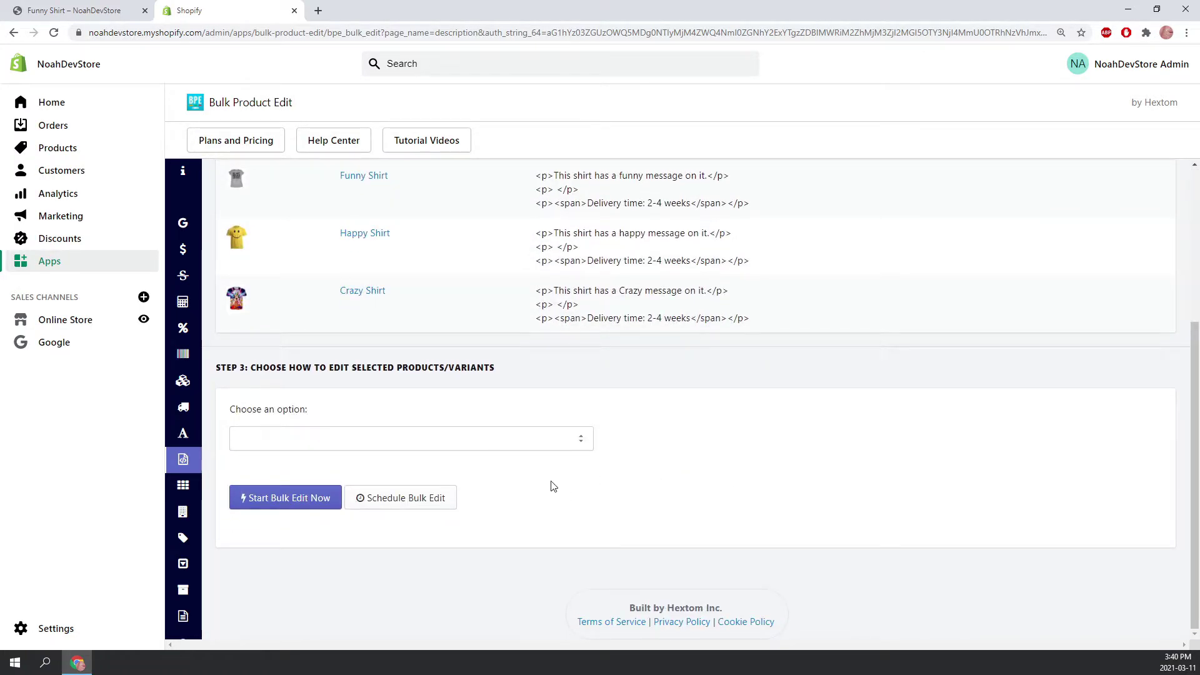
{"action": "left_click", "coordinate": [530, 442]}
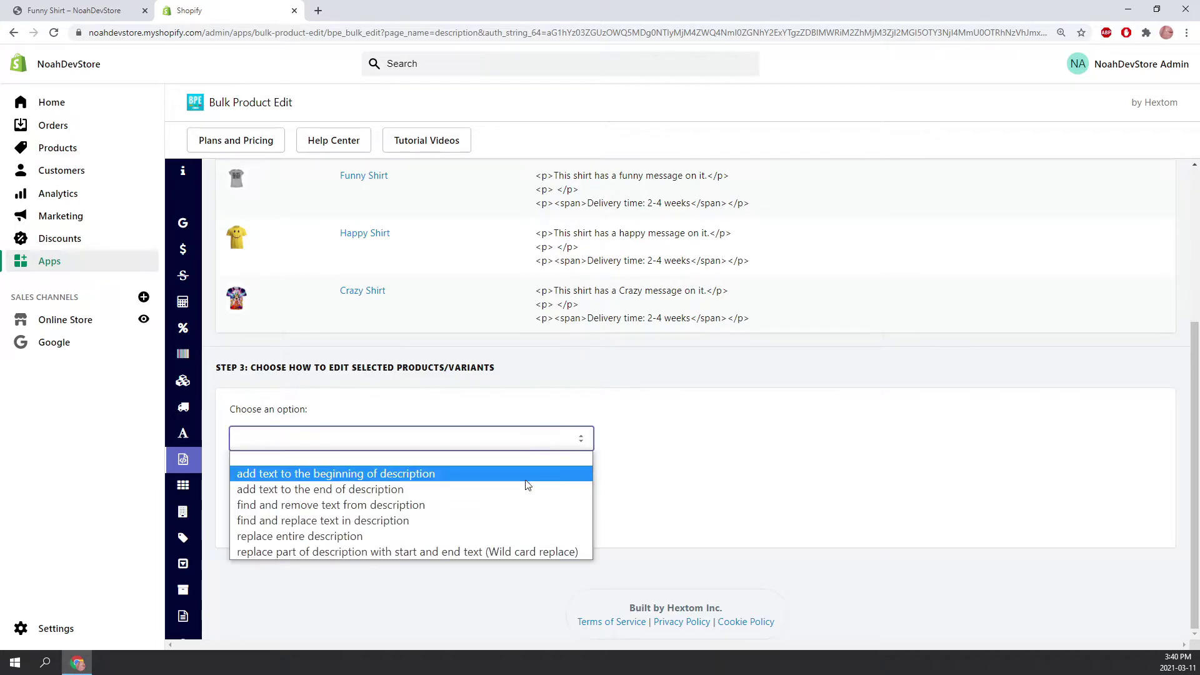
{"action": "left_click", "coordinate": [523, 528]}
{"action": "scroll", "coordinate": [660, 528], "scroll_direction": "down", "scroll_amount": 3}
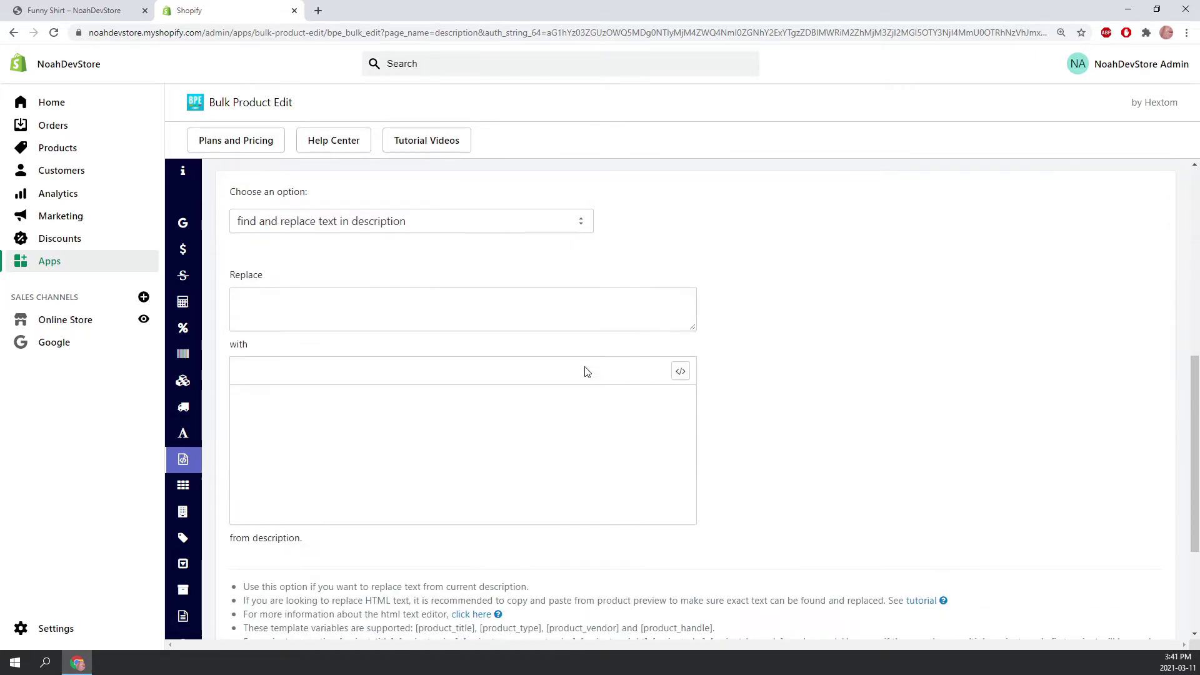
{"action": "left_click", "coordinate": [444, 300]}
{"action": "key", "text": "ctrl+v"}
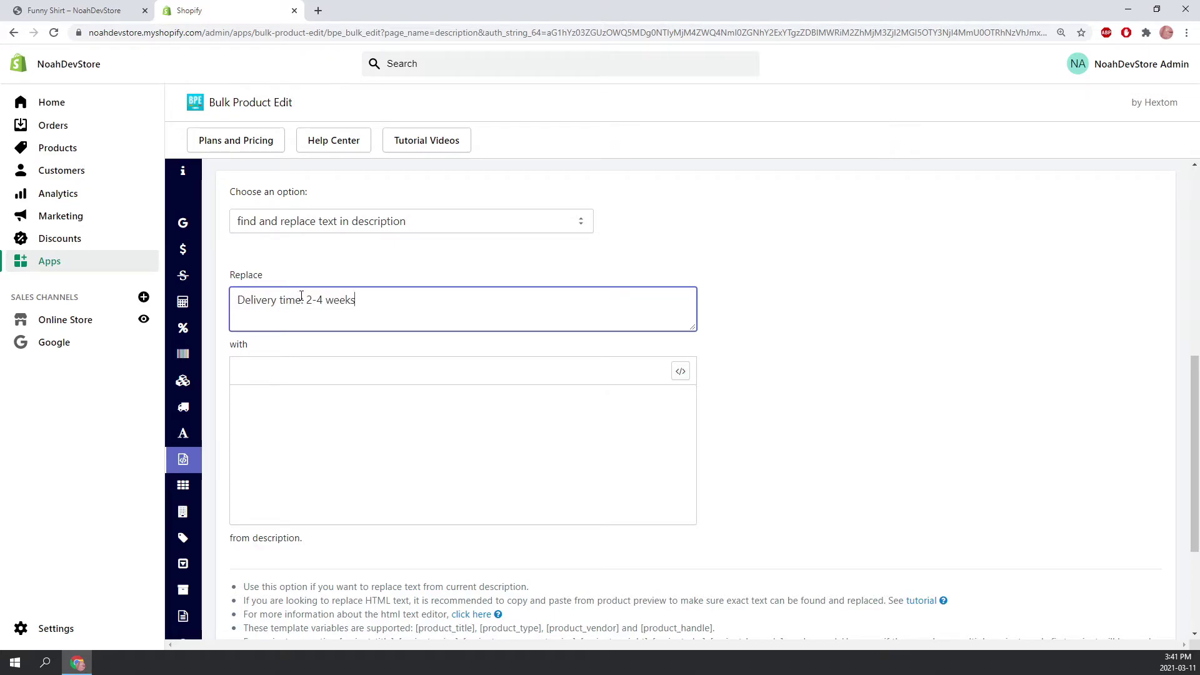
Enter "Delivery time: 1-2 weeks" as the replacement text.
{"action": "left_click", "coordinate": [426, 425]}
{"action": "key", "text": "ctrl+v"}
{"action": "type", "text": "1"}
{"action": "double_click", "coordinate": [319, 398]}
{"action": "type", "text": "2"}
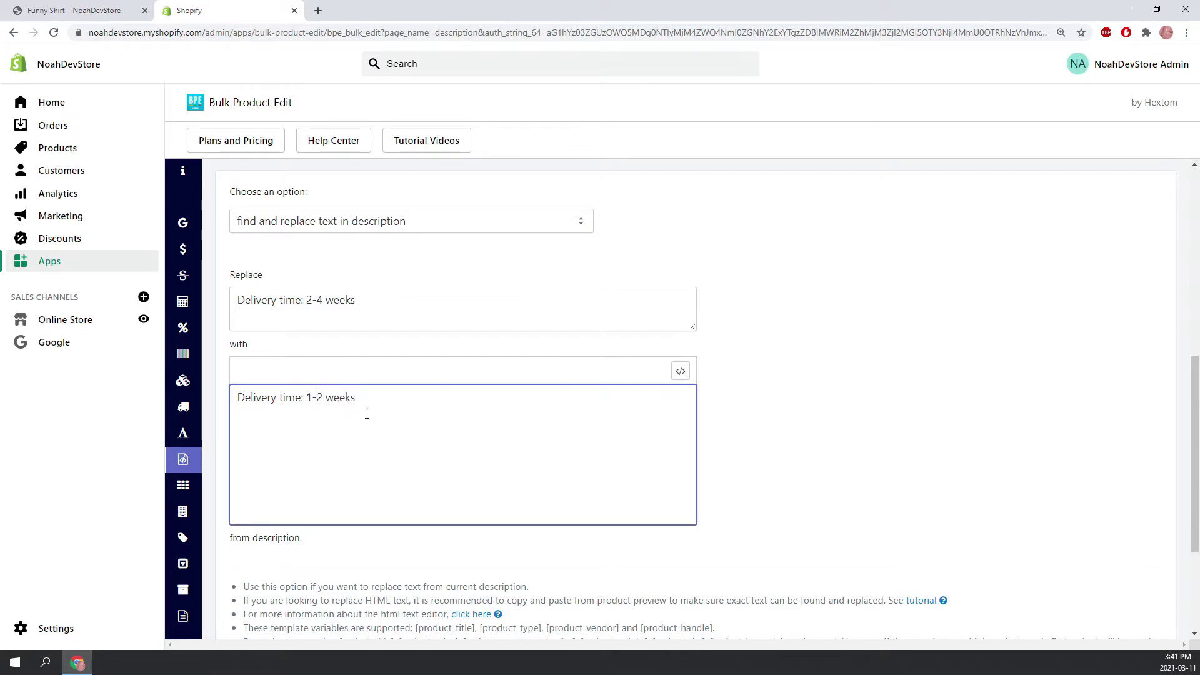
Start the bulk edit immediately and acknowledge the queued task.
{"action": "scroll", "coordinate": [475, 444], "scroll_direction": "down", "scroll_amount": 1}
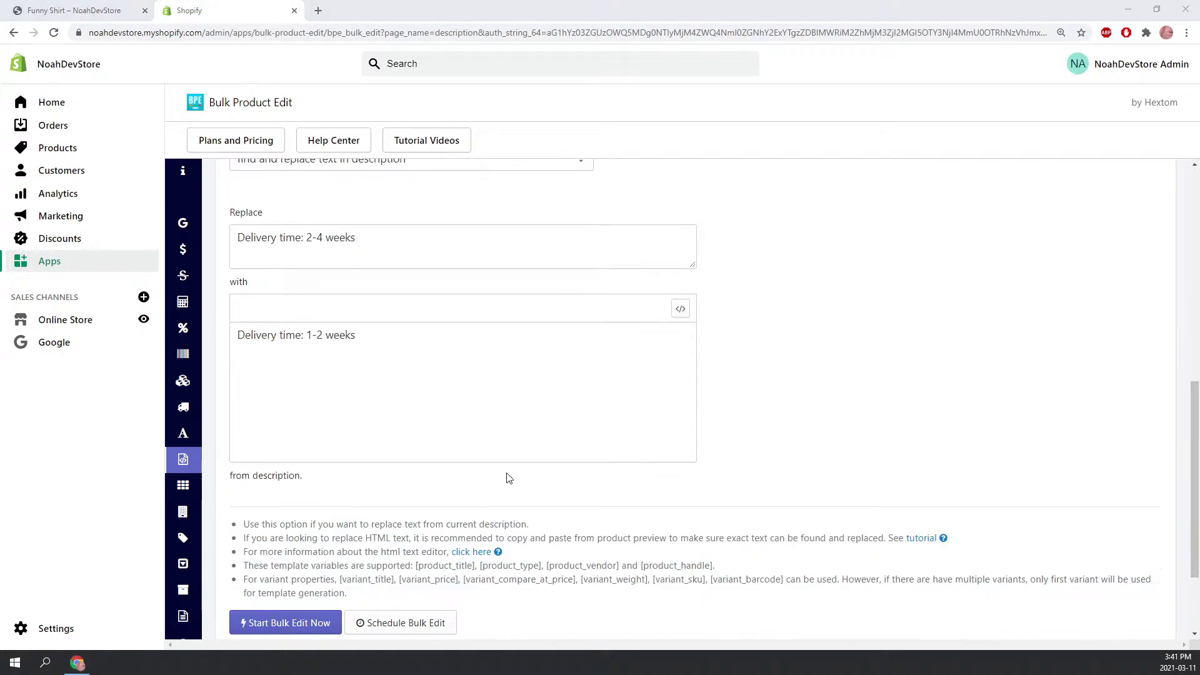
{"action": "left_click", "coordinate": [324, 623]}
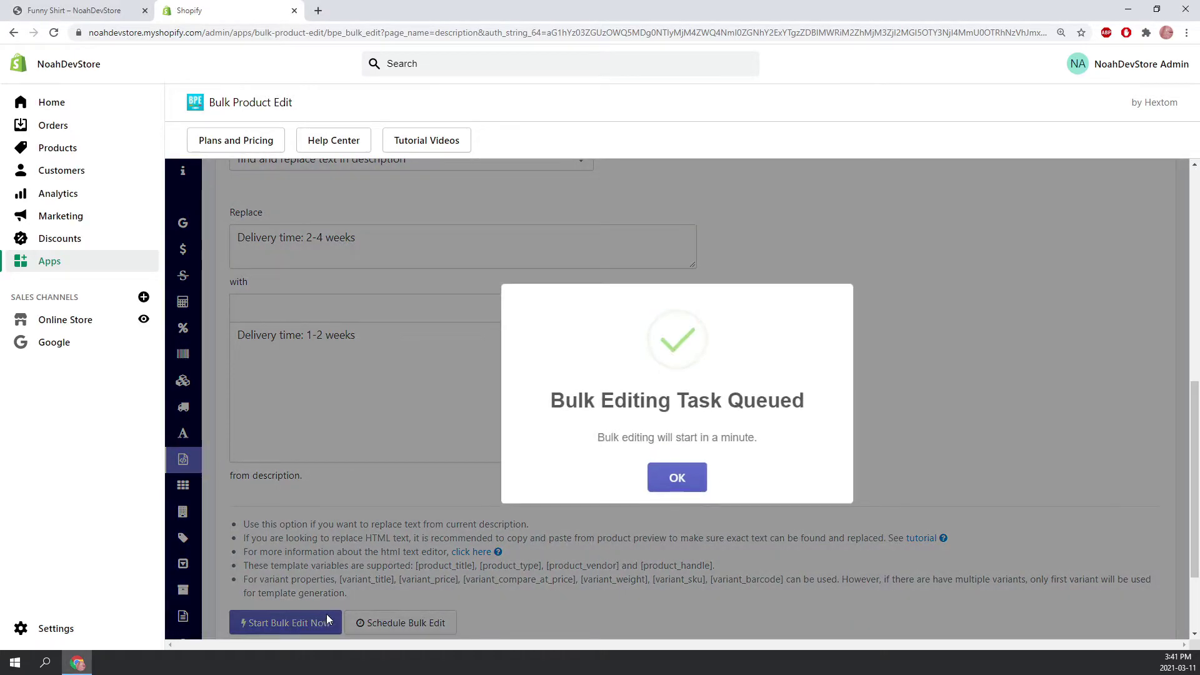
{"action": "left_click", "coordinate": [688, 480]}
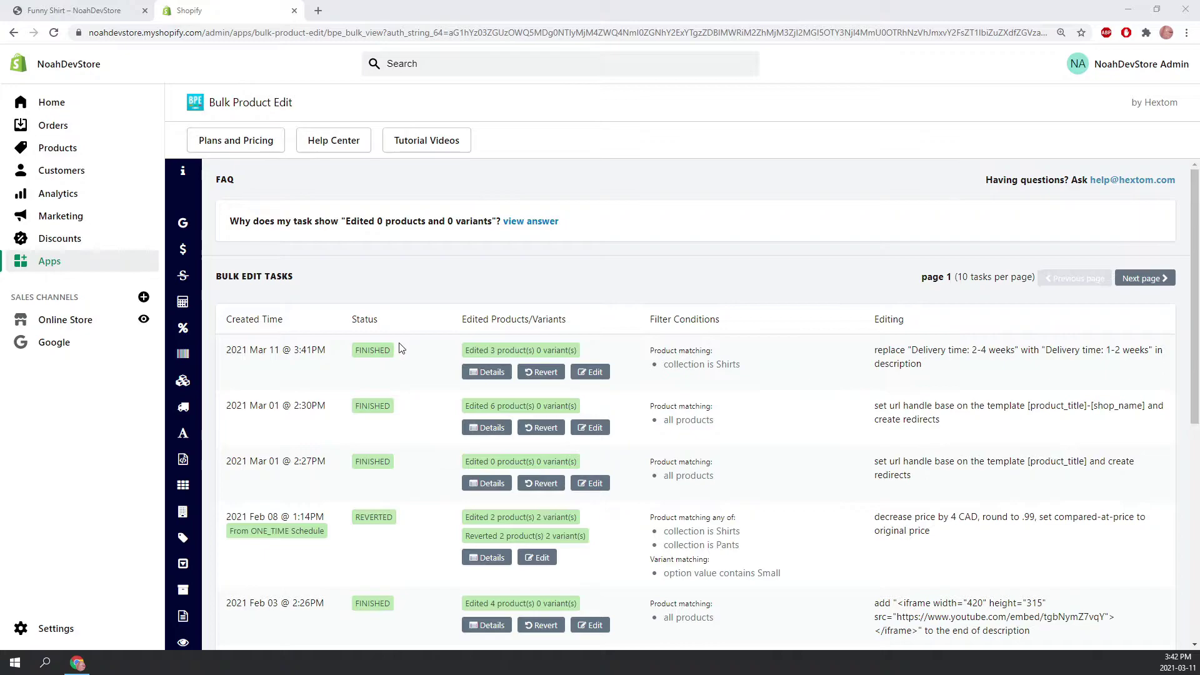
Open the details of the newest bulk edit task to review the old and new descriptions of each shirt.
{"action": "double_click", "coordinate": [750, 370]}
{"action": "left_click", "coordinate": [750, 370]}
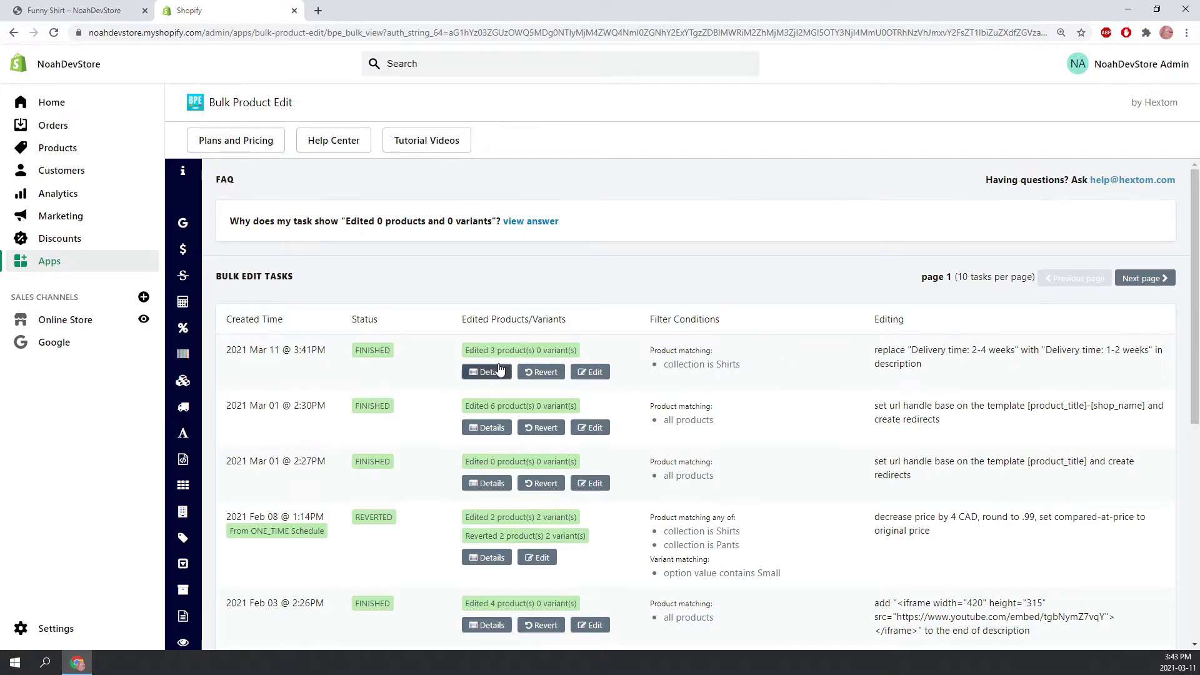
{"action": "left_click", "coordinate": [486, 377]}
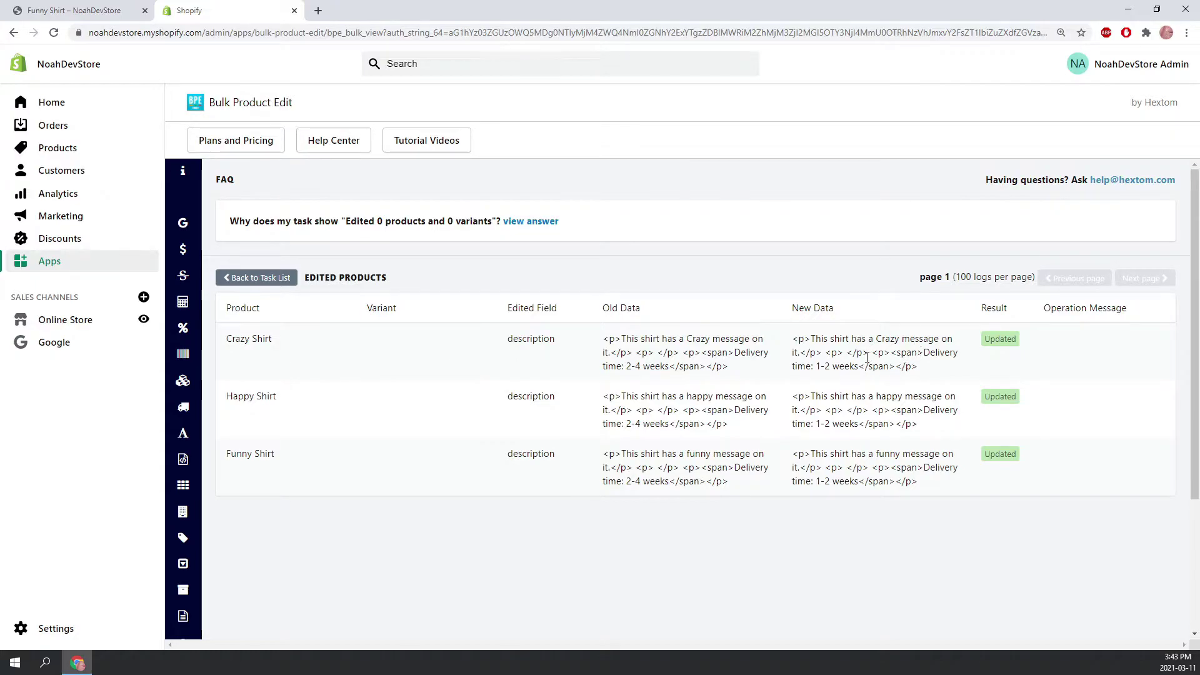
Verify the edited delivery time on the storefront, first on the Happy Shirt page and then on the Funny Shirt page.
{"action": "left_click", "coordinate": [104, 9]}
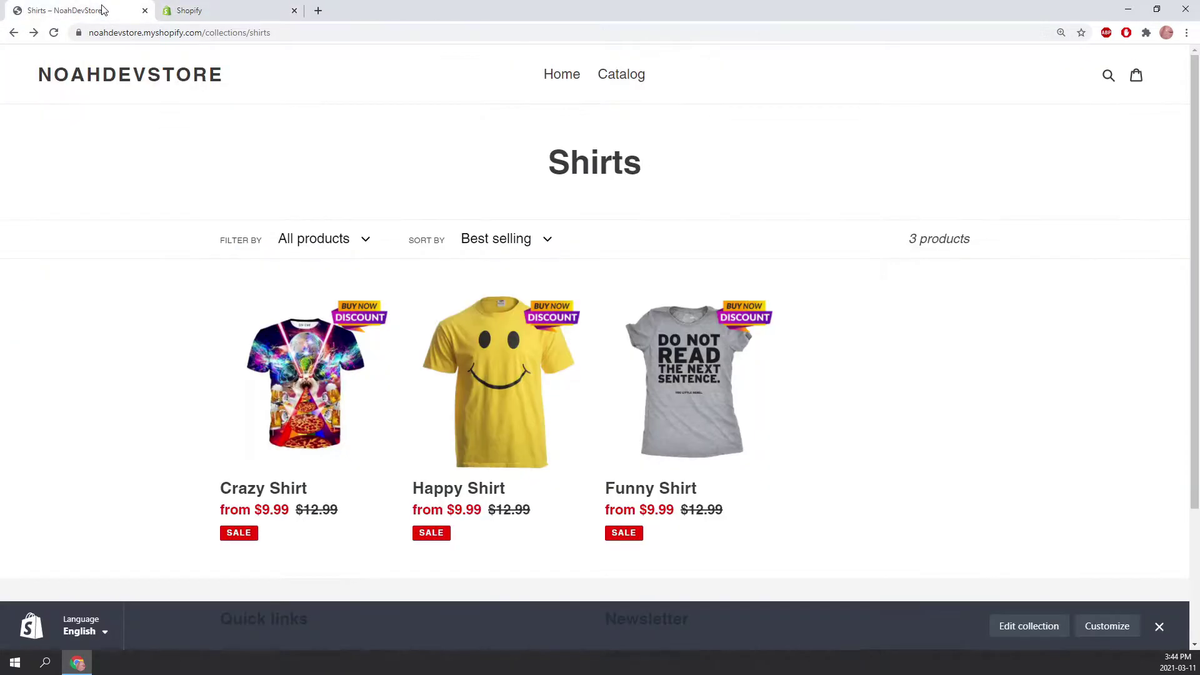
{"action": "left_click", "coordinate": [505, 404]}
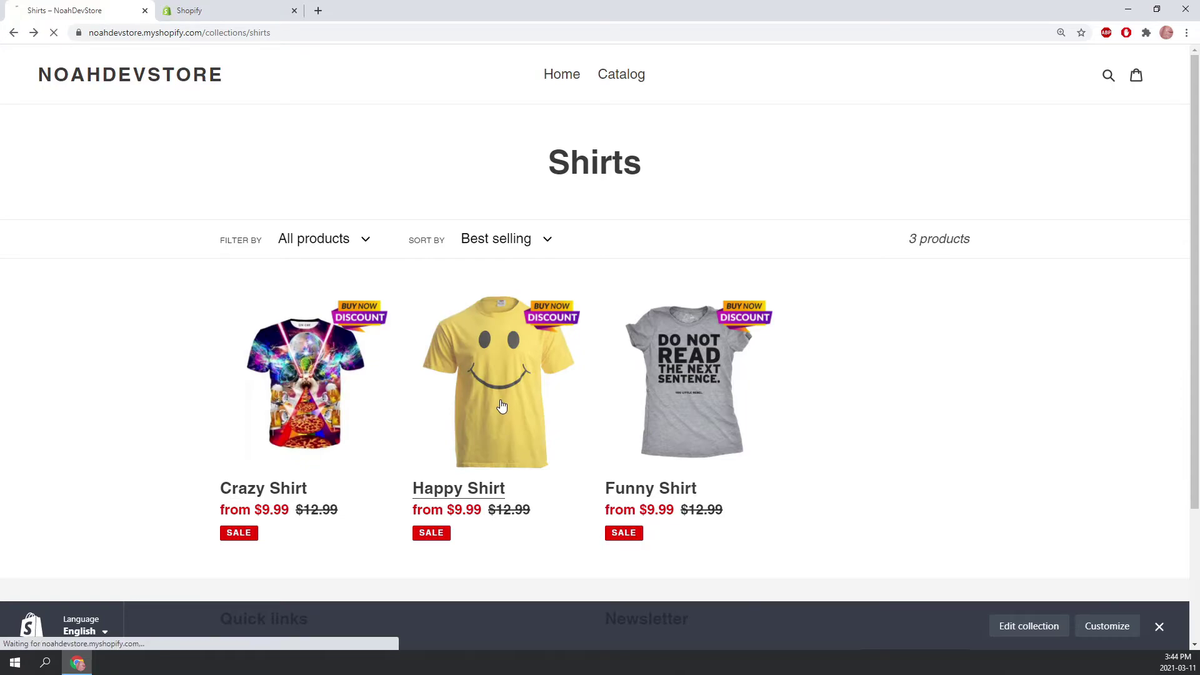
{"action": "scroll", "coordinate": [710, 426], "scroll_direction": "down", "scroll_amount": 6}
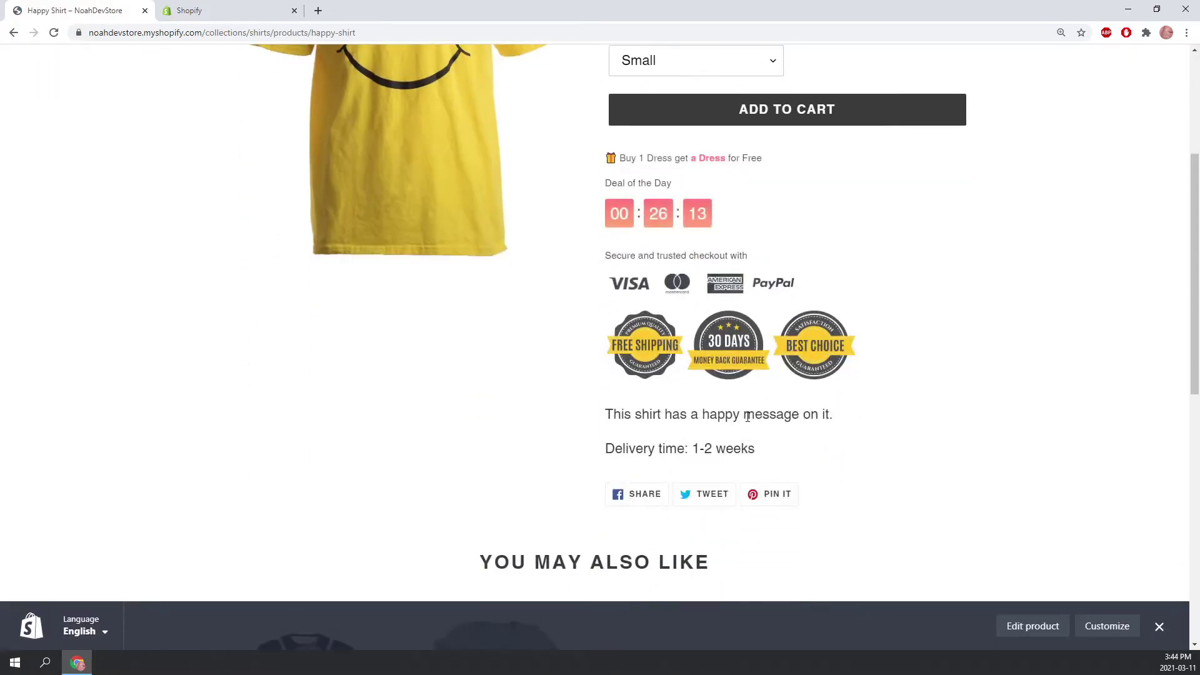
{"action": "left_click", "coordinate": [14, 32]}
{"action": "left_click", "coordinate": [658, 363]}
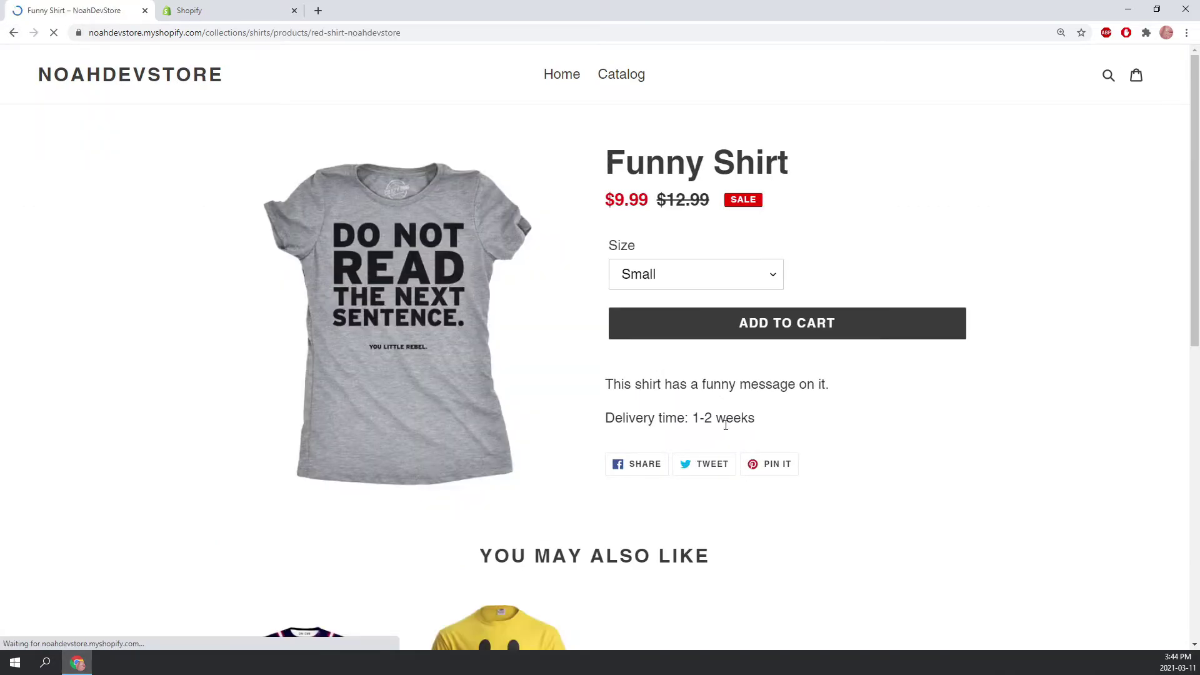
Check the delivery time on the Crazy Shirt storefront page and return to the Shirts collection.
{"action": "left_click", "coordinate": [14, 32]}
{"action": "left_click", "coordinate": [298, 383]}
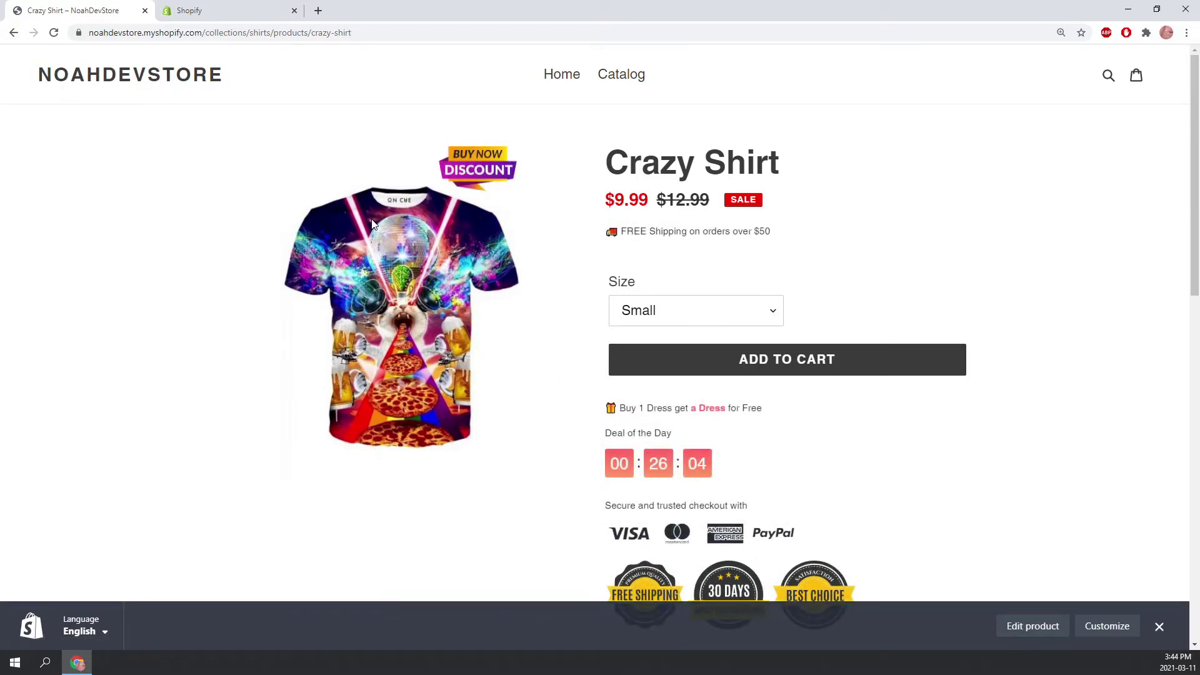
{"action": "scroll", "coordinate": [386, 244], "scroll_direction": "down", "scroll_amount": 5}
{"action": "left_click", "coordinate": [13, 32]}
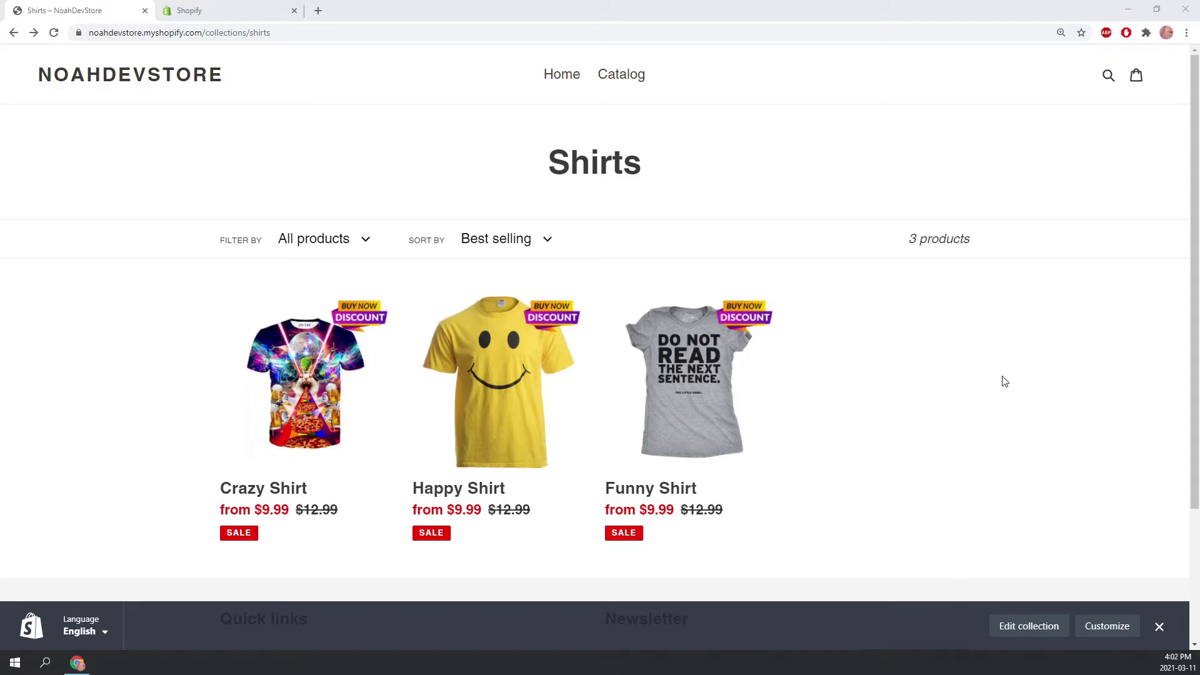
Open the Crazy Shirt storefront page and examine the two delivery time lines under its description.
{"action": "left_click", "coordinate": [332, 391]}
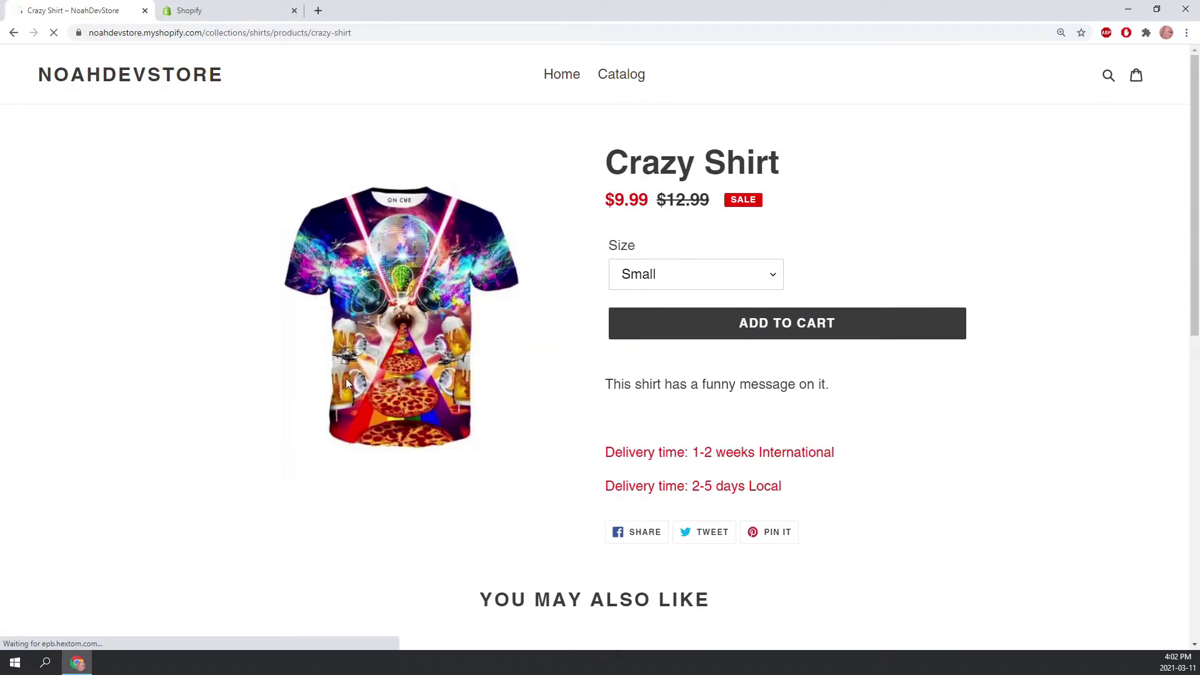
{"action": "scroll", "coordinate": [630, 314], "scroll_direction": "down", "scroll_amount": 4}
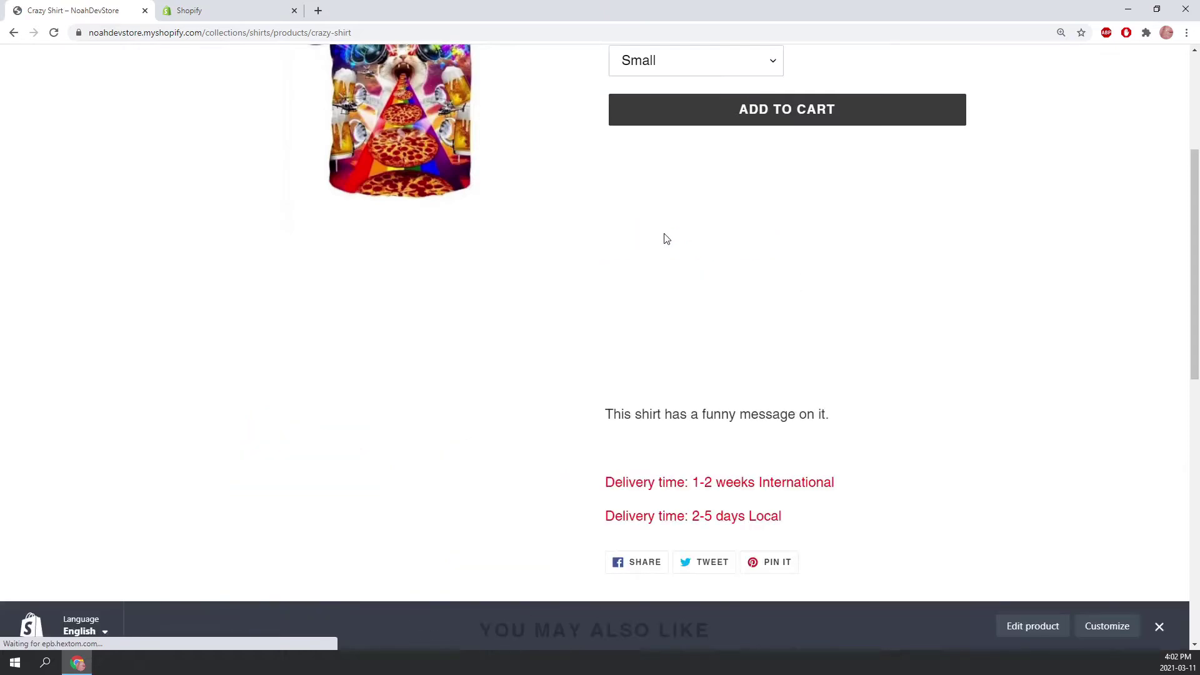
{"action": "mouse_move", "coordinate": [604, 414]}
{"action": "left_mouse_down"}
{"action": "mouse_move", "coordinate": [691, 451]}
{"action": "mouse_move", "coordinate": [792, 462]}
{"action": "mouse_move", "coordinate": [611, 414]}
{"action": "left_mouse_up"}
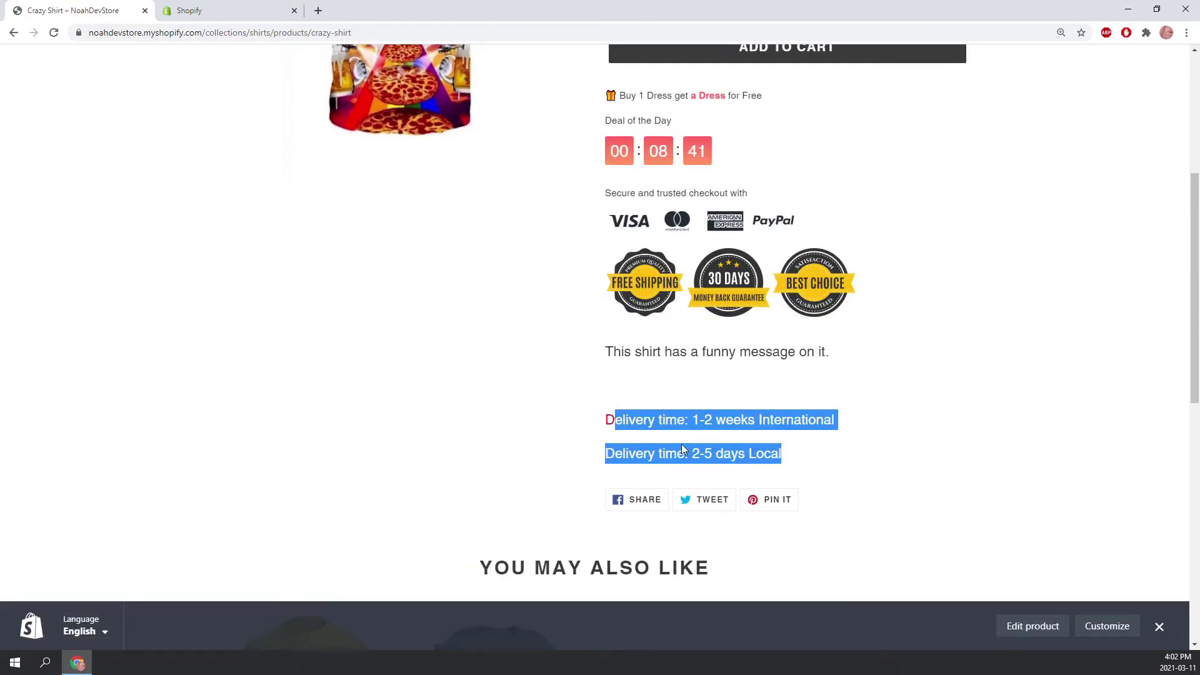
{"action": "left_click", "coordinate": [654, 437]}
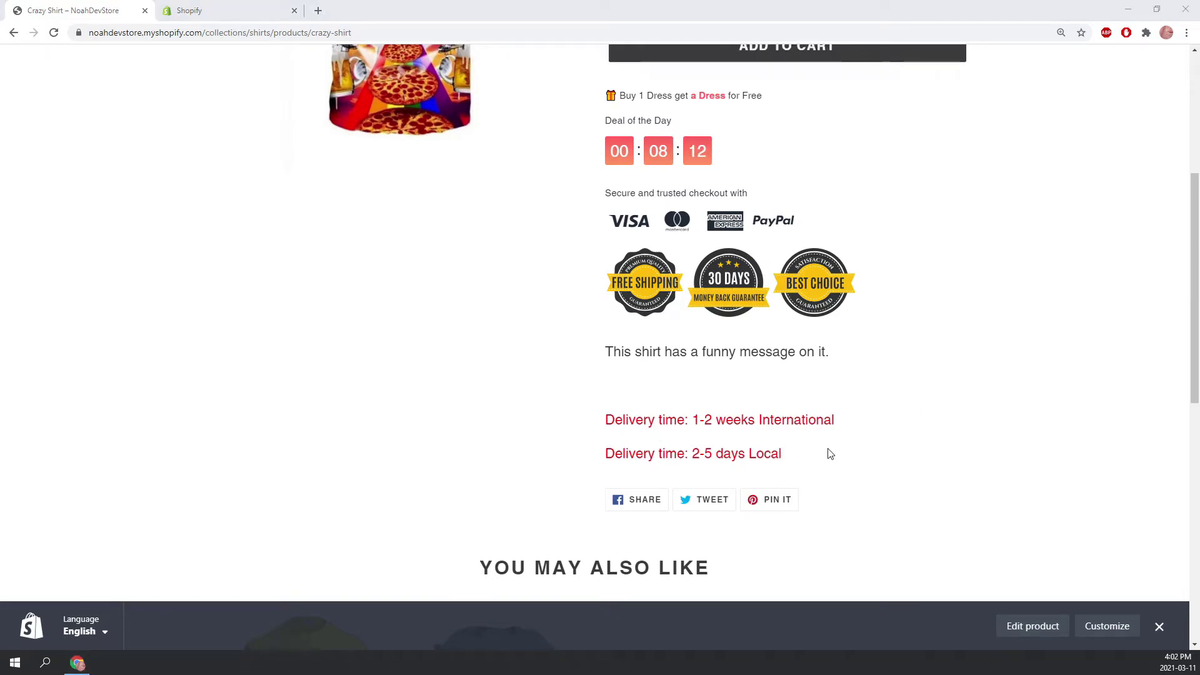
{"action": "left_click_drag", "start_coordinate": [785, 456], "coordinate": [602, 416]}
{"action": "left_click", "coordinate": [629, 411]}
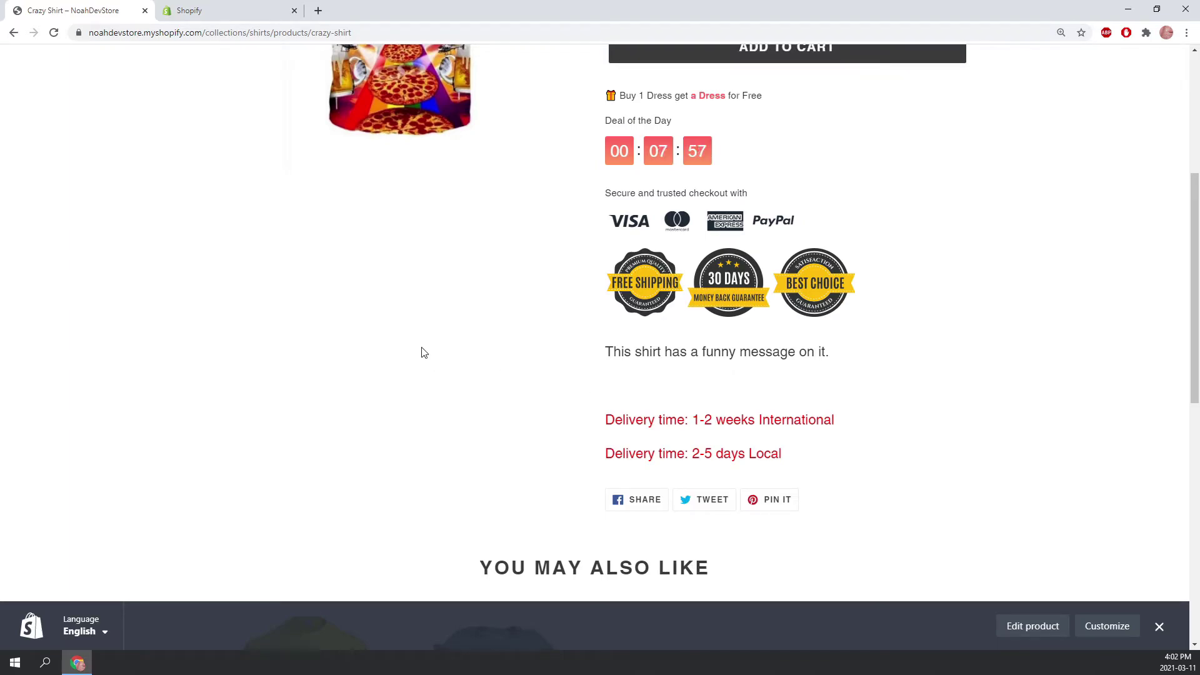
In the Bulk Product Edit app, filter the products to the Shirts collection and preview the matched products.
{"action": "left_click", "coordinate": [221, 12]}
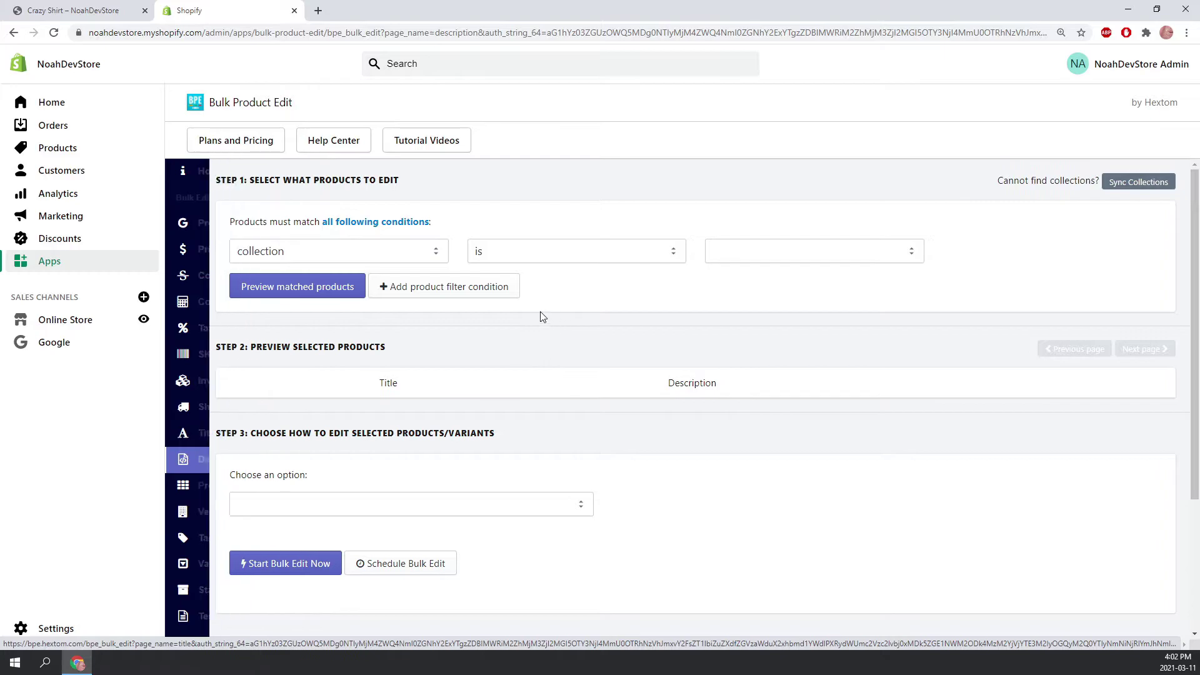
{"action": "left_click", "coordinate": [725, 253]}
{"action": "left_click", "coordinate": [766, 317]}
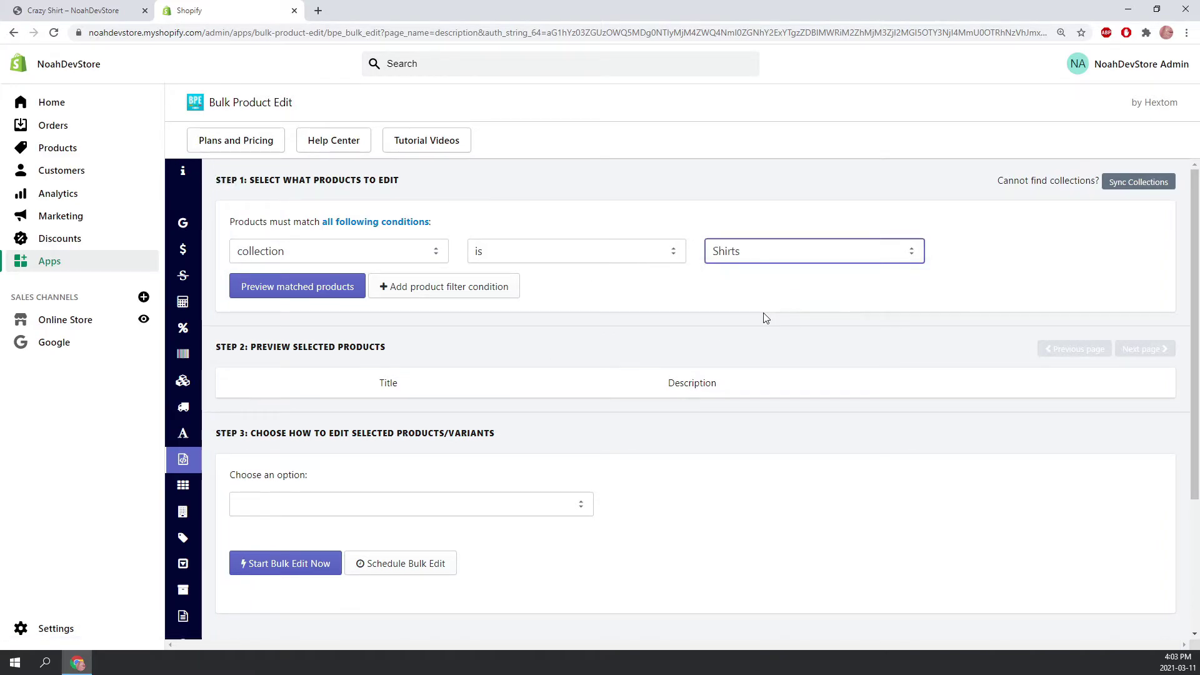
{"action": "left_click", "coordinate": [342, 293]}
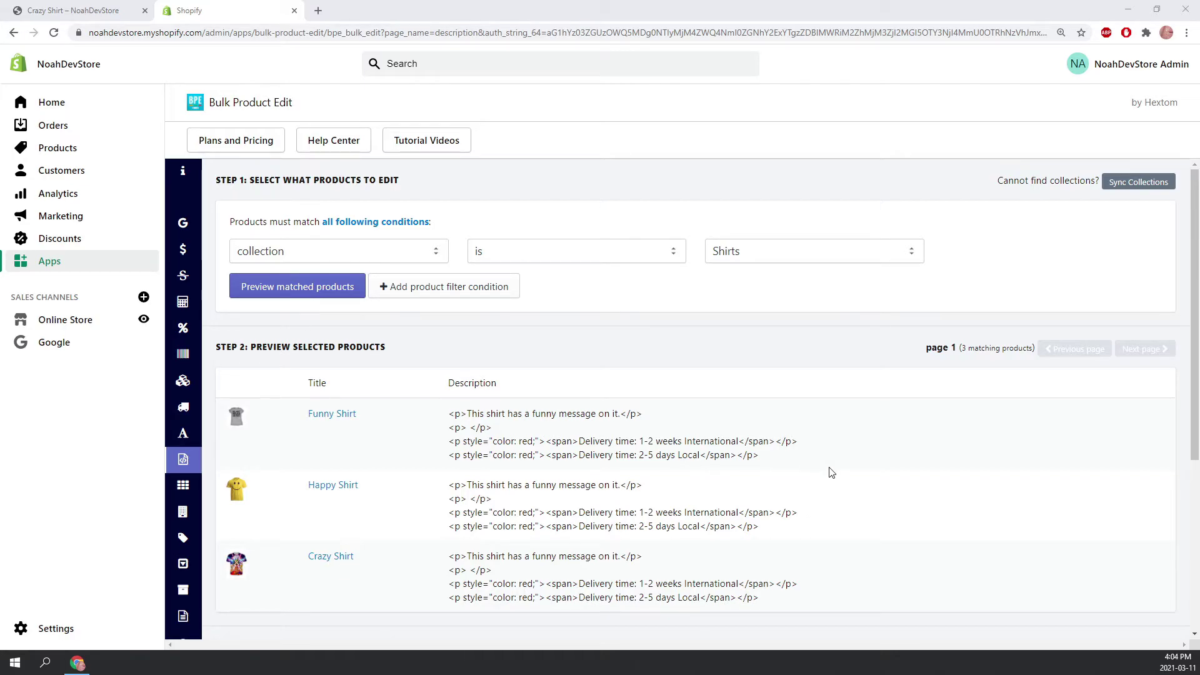
Copy both delivery time lines from the Crazy Shirt storefront page and return to the bulk editor.
{"action": "left_click", "coordinate": [93, 10]}
{"action": "left_click_drag", "start_coordinate": [605, 419], "coordinate": [782, 453]}
{"action": "key", "text": "ctrl+c"}
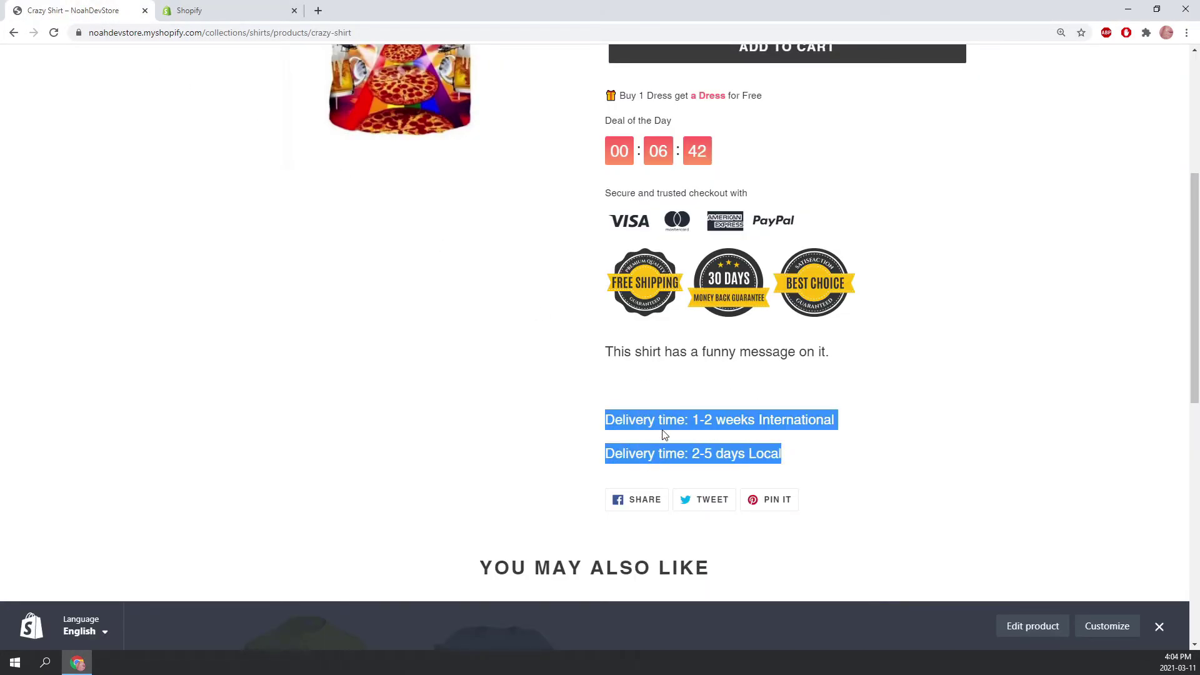
{"action": "left_click", "coordinate": [227, 11]}
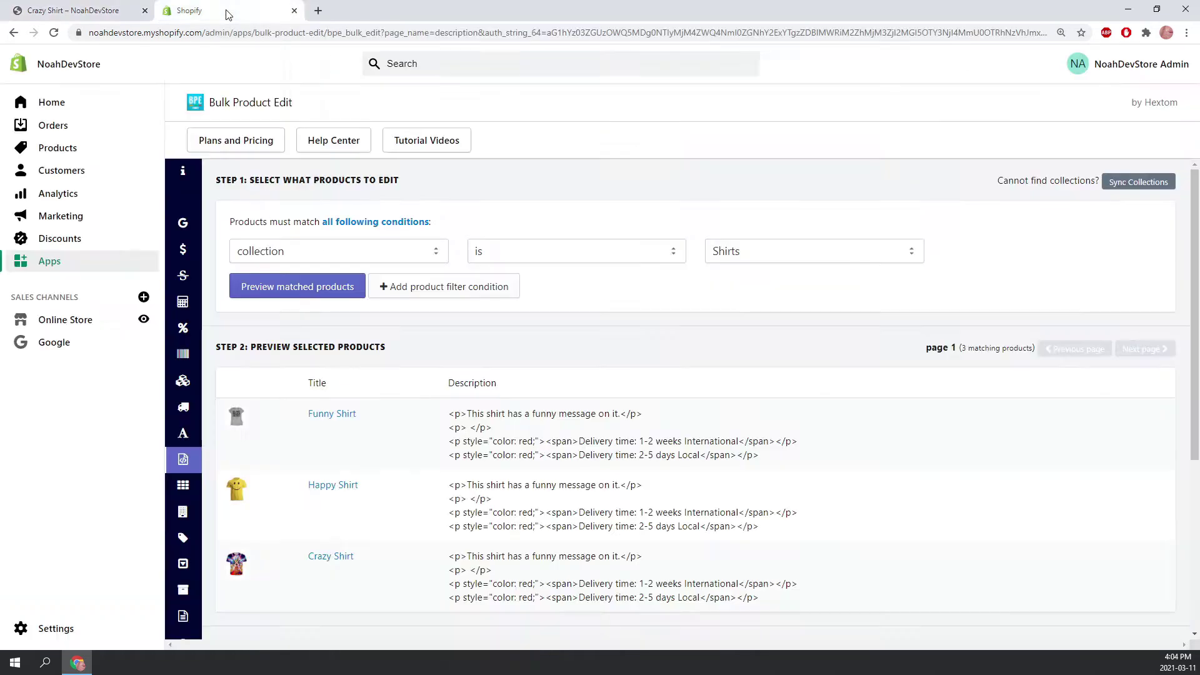
Choose "find and replace text in description" as the edit and enter the two copied delivery time lines as the text to replace.
{"action": "left_click", "coordinate": [384, 467]}
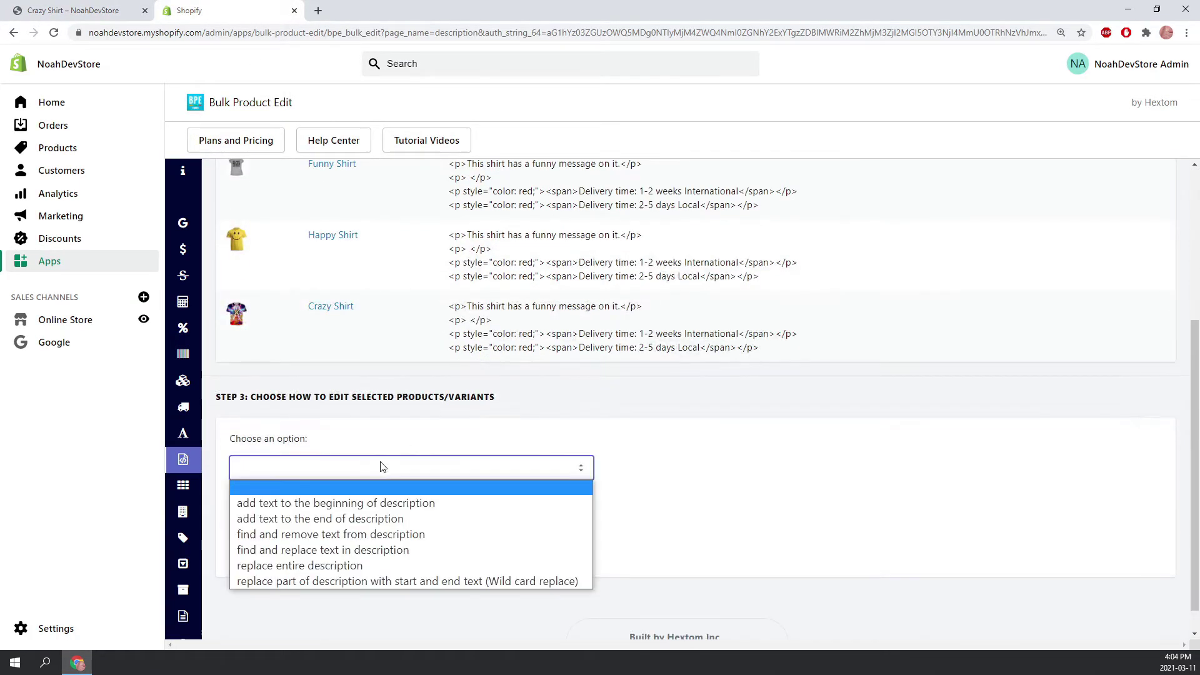
{"action": "left_click", "coordinate": [448, 553]}
{"action": "scroll", "coordinate": [453, 548], "scroll_direction": "down", "scroll_amount": 3}
{"action": "left_click", "coordinate": [348, 370]}
{"action": "key", "text": "ctrl+v"}
{"action": "scroll", "coordinate": [427, 373], "scroll_direction": "down", "scroll_amount": 1}
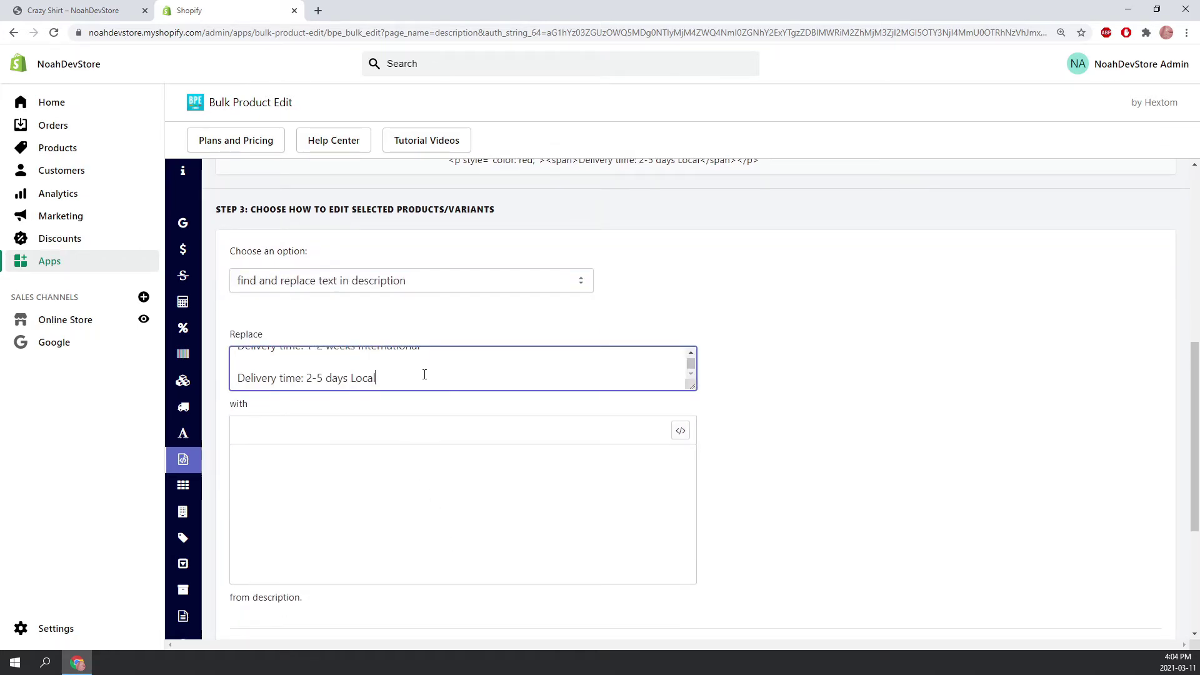
Try the plain text "Delivery time: 1-2 weeks International" as the replacement, removing the pasted local delivery line.
{"action": "left_click", "coordinate": [434, 525]}
{"action": "key", "text": "ctrl+v"}
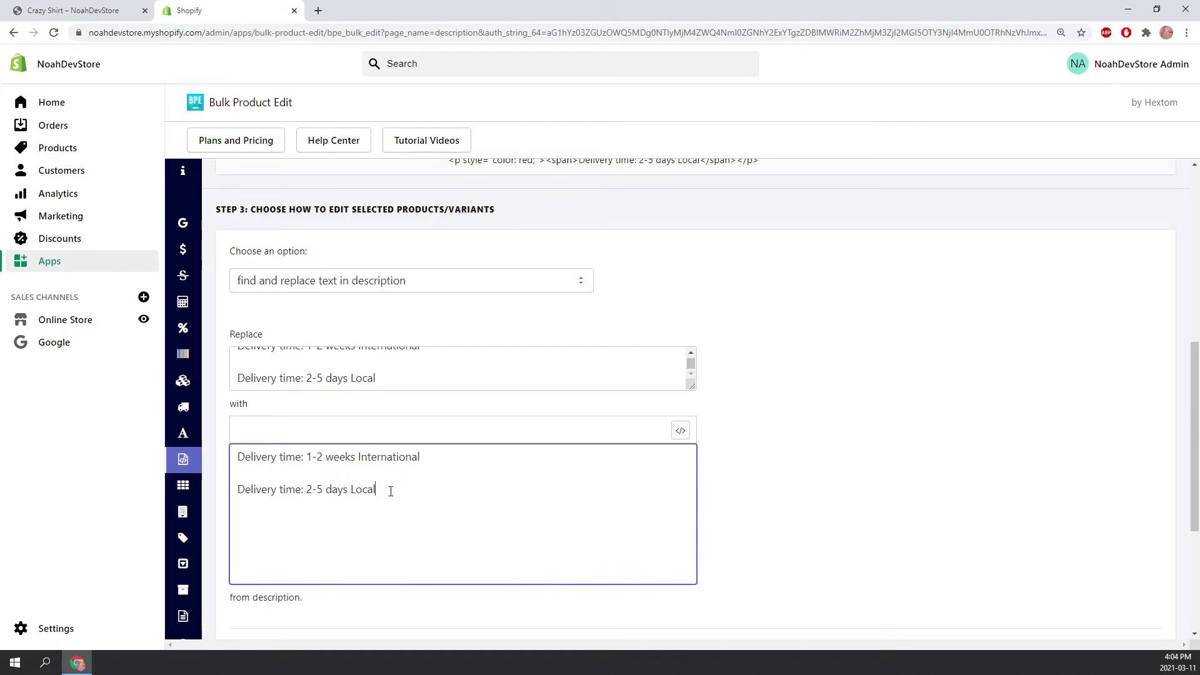
{"action": "left_click_drag", "start_coordinate": [390, 491], "coordinate": [433, 461]}
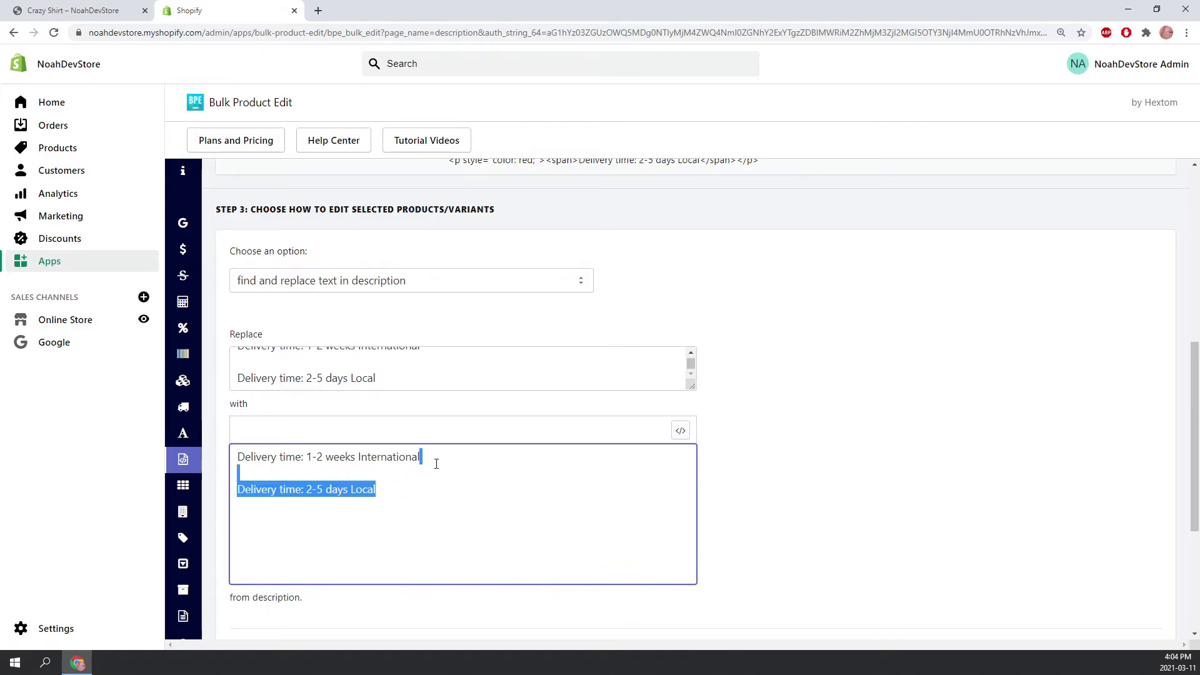
{"action": "left_click", "coordinate": [344, 463]}
{"action": "left_click_drag", "start_coordinate": [410, 489], "coordinate": [434, 458]}
{"action": "key", "text": "BackSpace"}
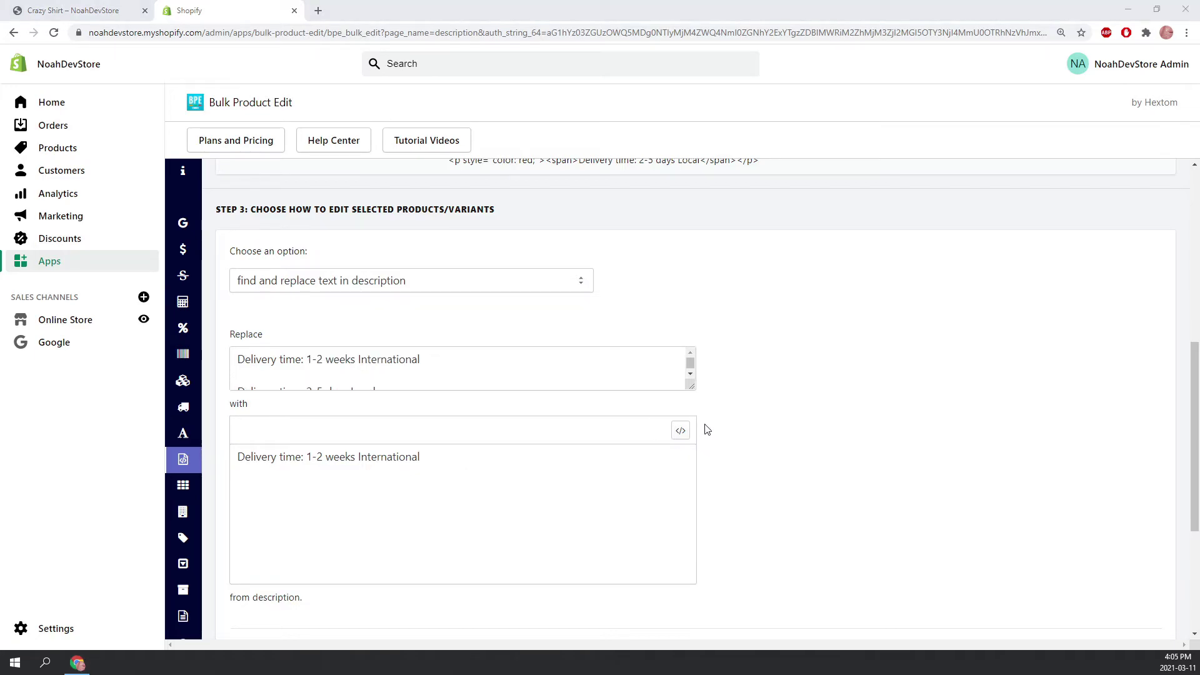
Enlarge the box holding the text to replace and compare its delivery lines with the replacement text.
{"action": "left_click_drag", "start_coordinate": [688, 387], "coordinate": [700, 410]}
{"action": "left_click_drag", "start_coordinate": [437, 397], "coordinate": [214, 356]}
{"action": "left_click", "coordinate": [404, 379]}
{"action": "left_click_drag", "start_coordinate": [467, 496], "coordinate": [236, 481]}
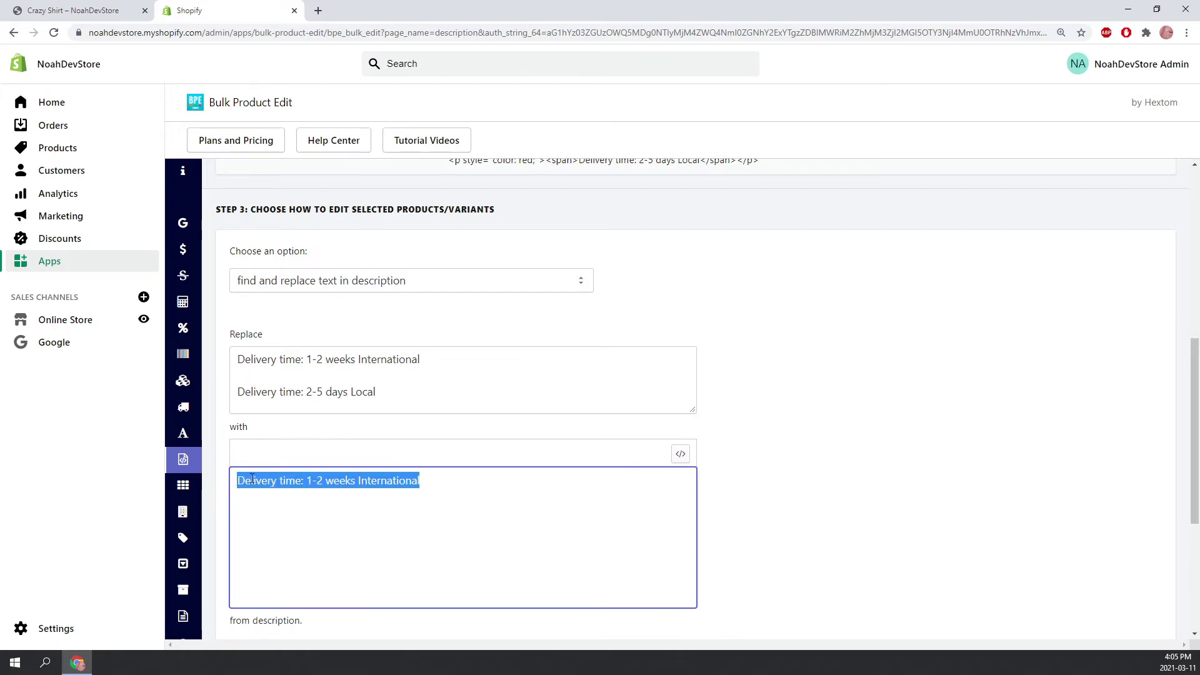
{"action": "left_click", "coordinate": [404, 393]}
{"action": "left_click_drag", "start_coordinate": [403, 393], "coordinate": [238, 357]}
{"action": "left_click", "coordinate": [429, 383]}
Replace the search text with the HTML of both red delivery time paragraphs, copied from the Funny Shirt preview.
{"action": "scroll", "coordinate": [570, 390], "scroll_direction": "up", "scroll_amount": 5}
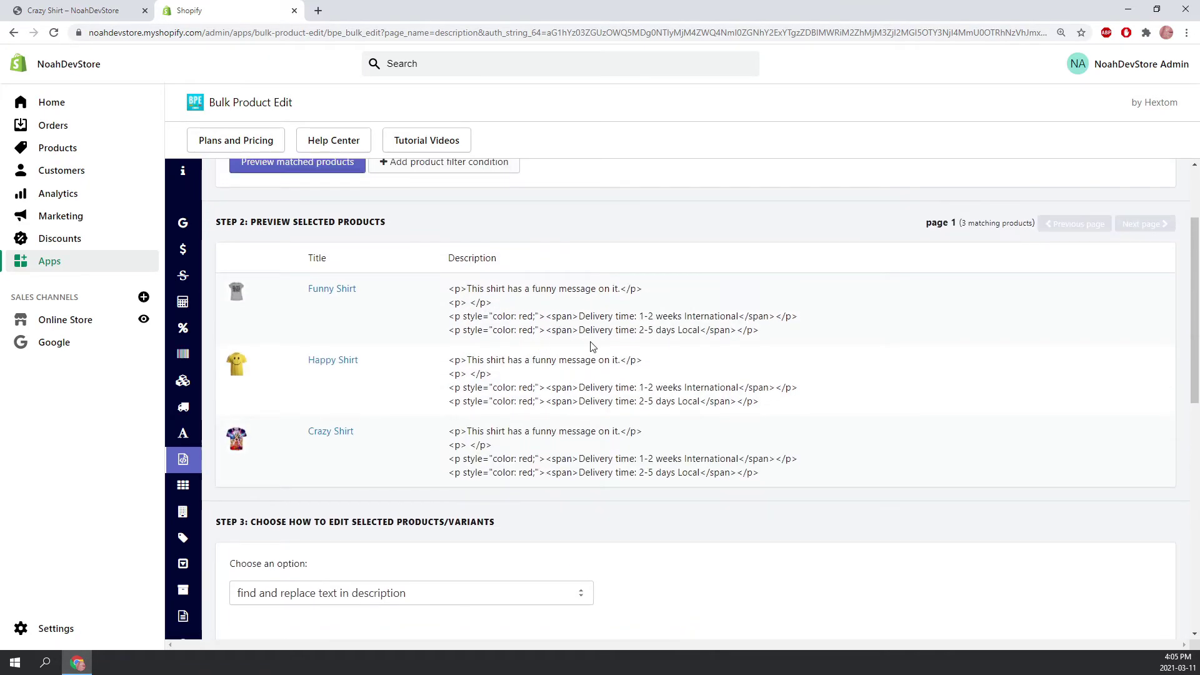
{"action": "left_click_drag", "start_coordinate": [762, 333], "coordinate": [449, 320]}
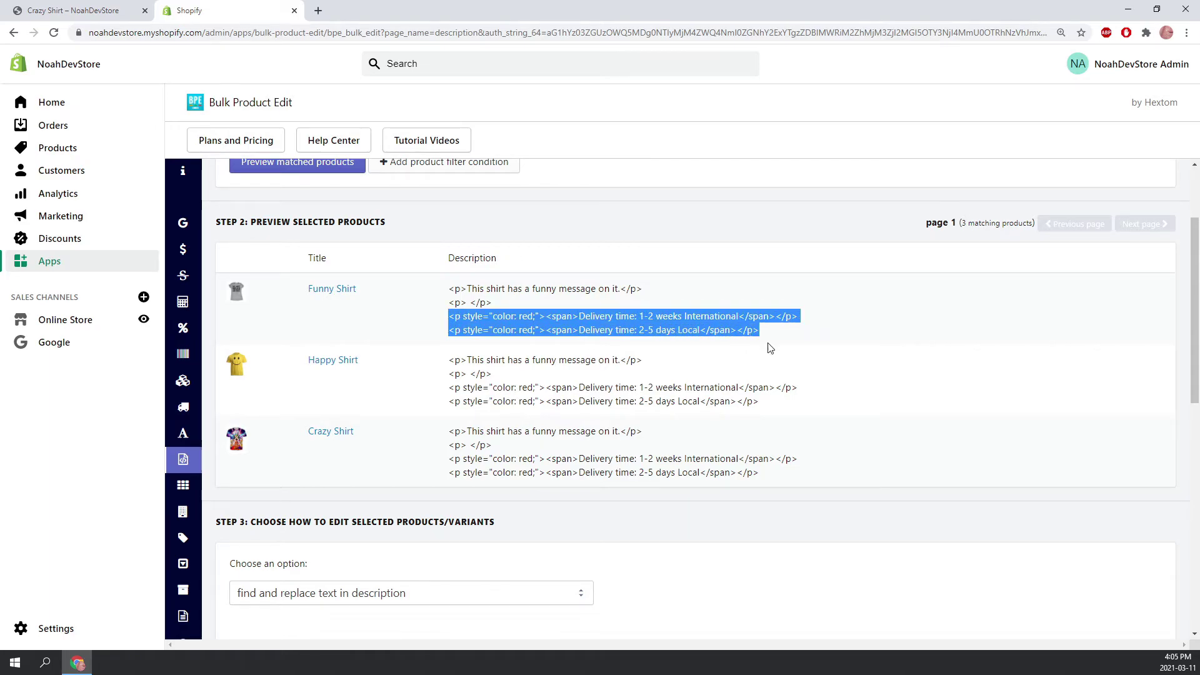
{"action": "left_click_drag", "start_coordinate": [785, 343], "coordinate": [451, 321]}
{"action": "key", "text": "ctrl+c"}
{"action": "scroll", "coordinate": [710, 380], "scroll_direction": "down", "scroll_amount": 5}
{"action": "left_click", "coordinate": [514, 399]}
{"action": "key", "text": "ctrl+a"}
{"action": "key", "text": "ctrl+v"}
Set the replacement to <p style="color: blue;"><span>Delivery time: 1-2 weeks International</span></p>, leaving out the local delivery paragraph.
{"action": "left_click", "coordinate": [467, 494]}
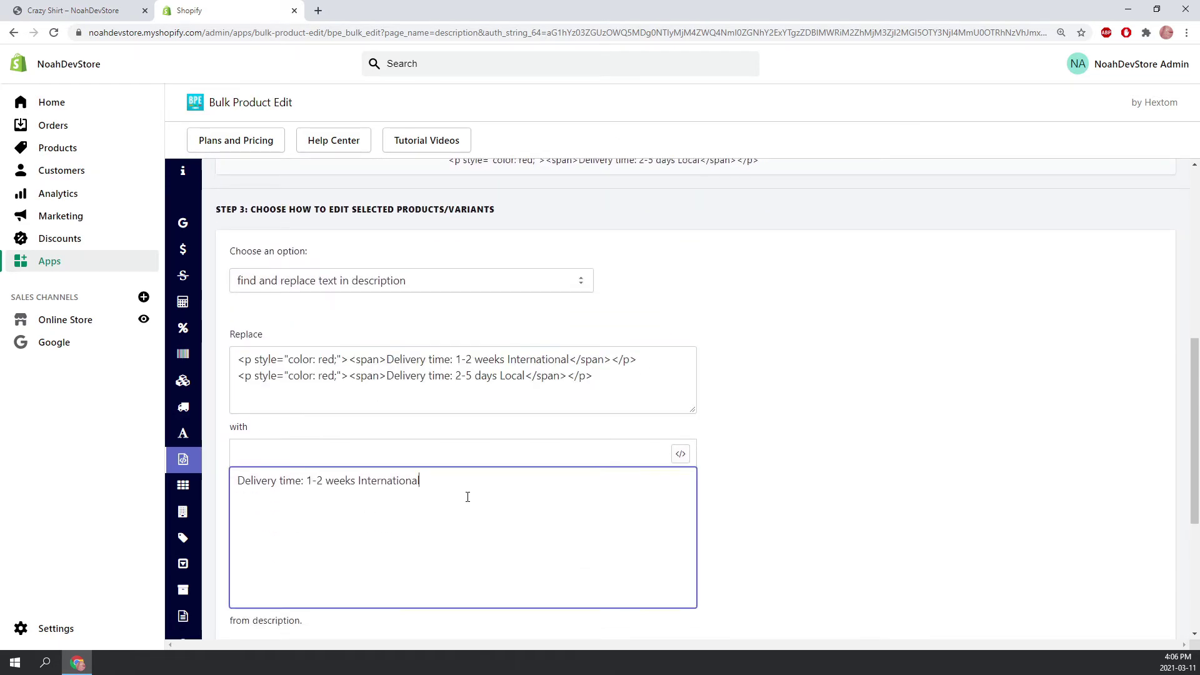
{"action": "key", "text": "ctrl+a"}
{"action": "key", "text": "ctrl+v"}
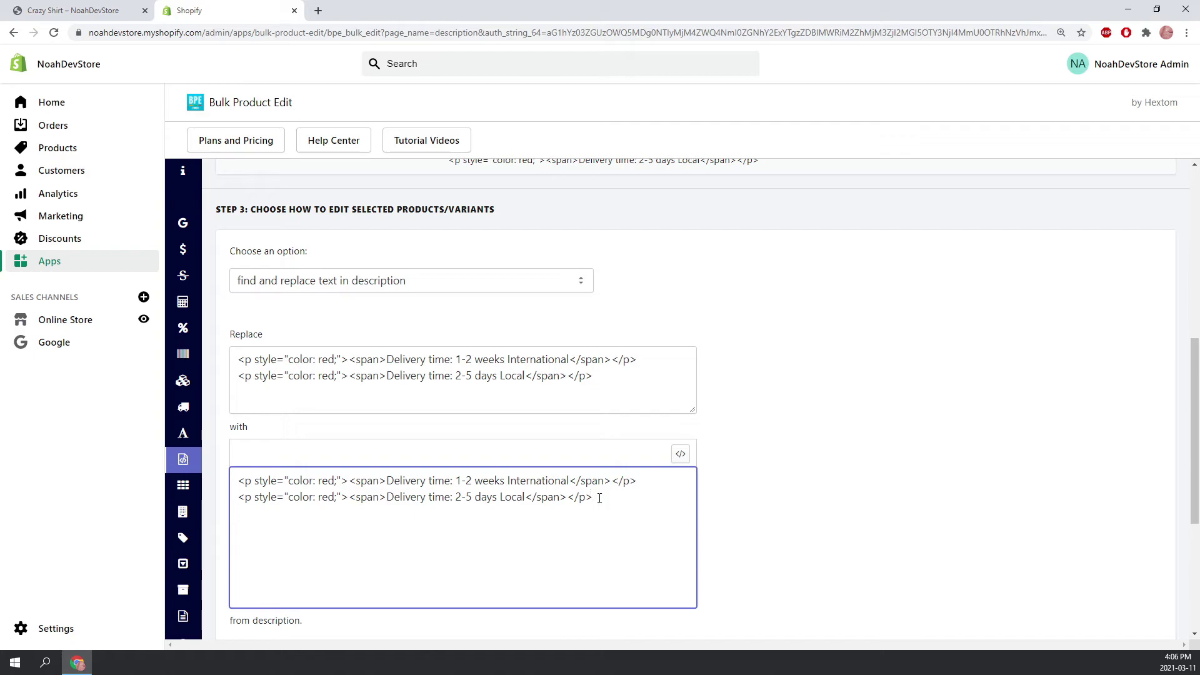
{"action": "left_click_drag", "start_coordinate": [598, 498], "coordinate": [236, 498]}
{"action": "key", "text": "BackSpace"}
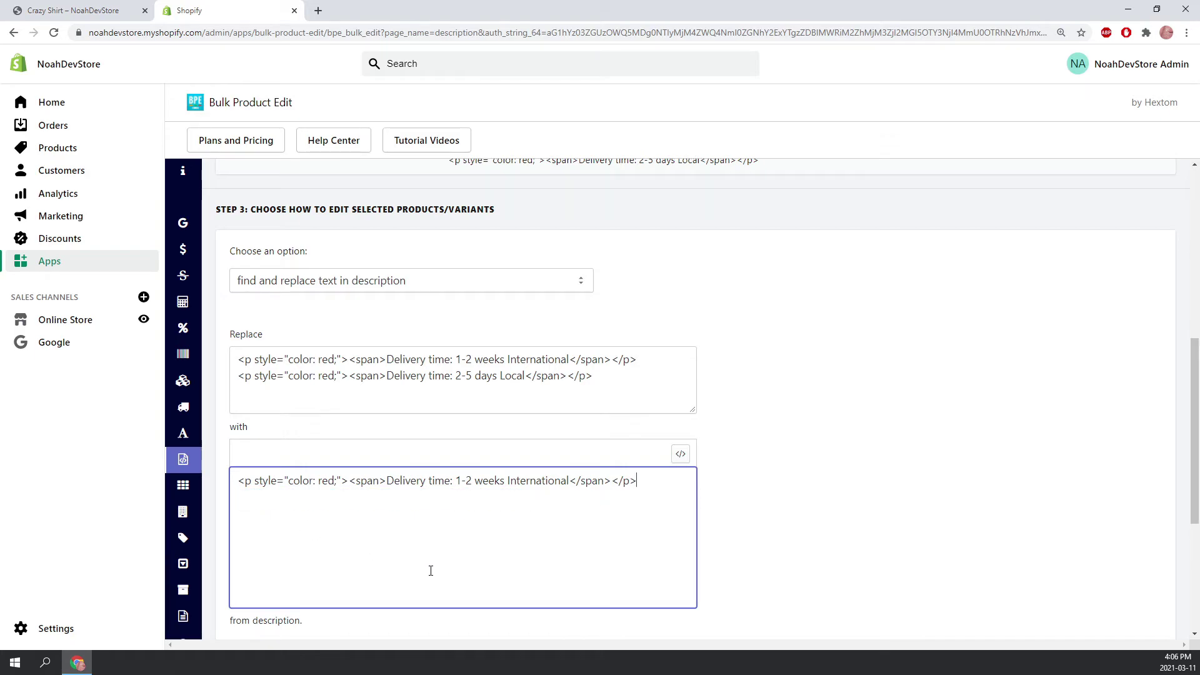
{"action": "left_click_drag", "start_coordinate": [328, 480], "coordinate": [332, 480]}
{"action": "type", "text": "blue"}
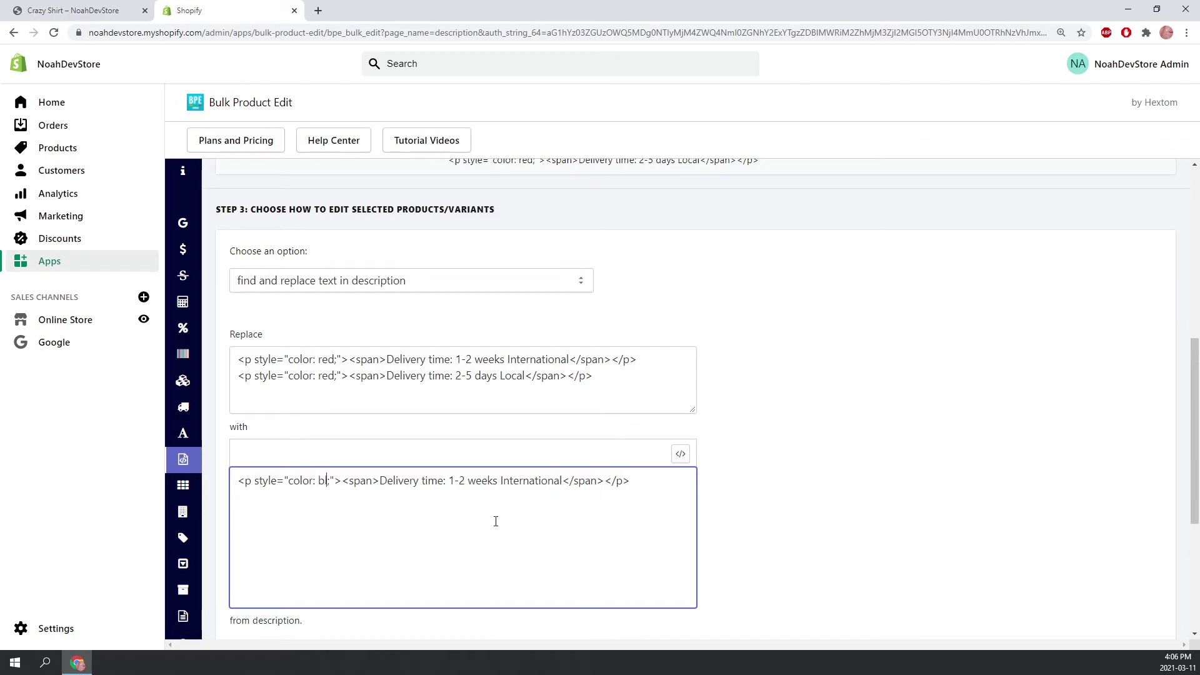
Start the bulk edit of the HTML delivery text immediately and acknowledge the queued task.
{"action": "scroll", "coordinate": [747, 525], "scroll_direction": "down", "scroll_amount": 4}
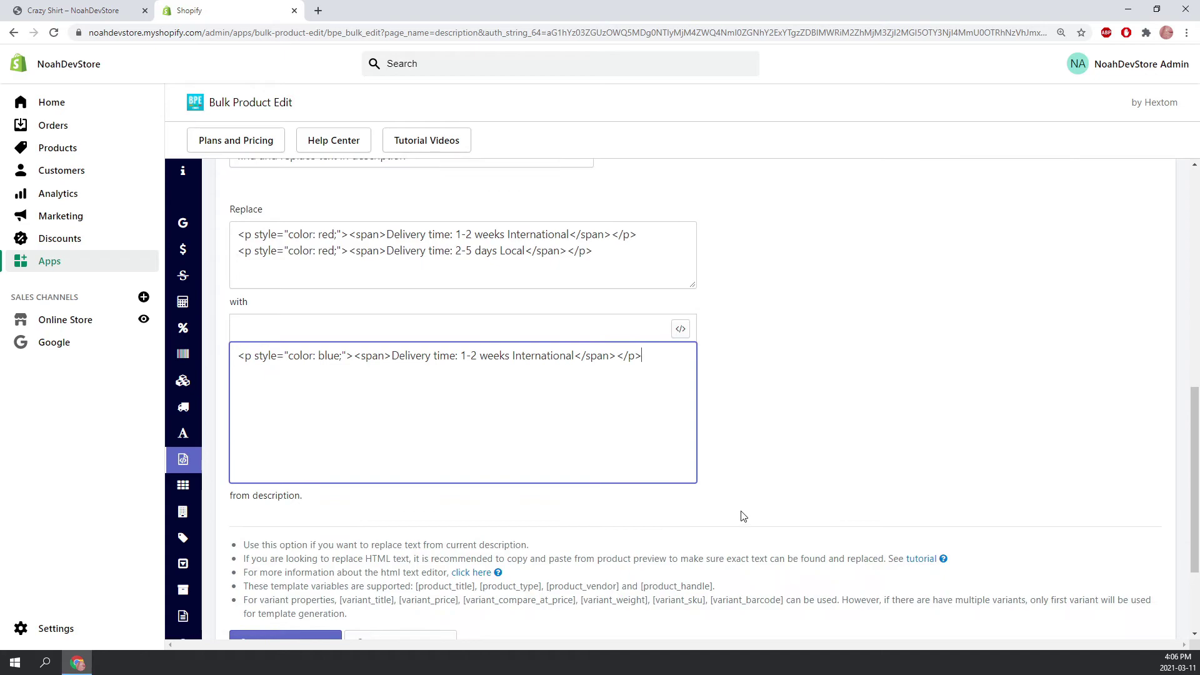
{"action": "left_click", "coordinate": [298, 524]}
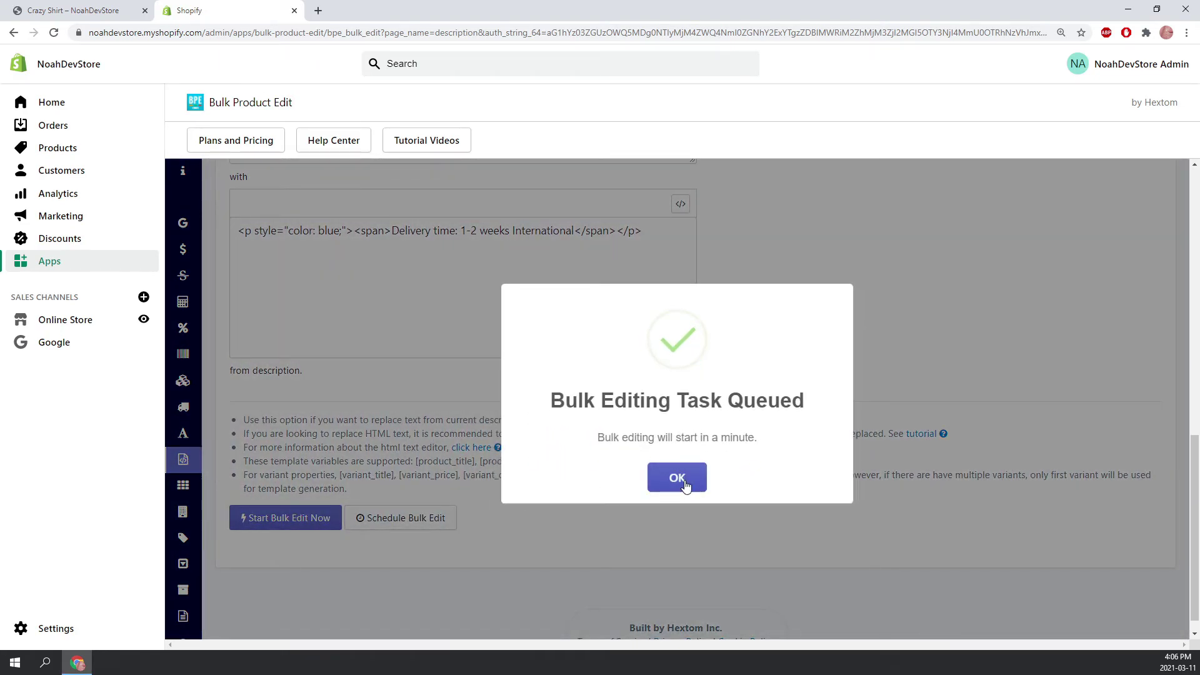
{"action": "left_click", "coordinate": [686, 485]}
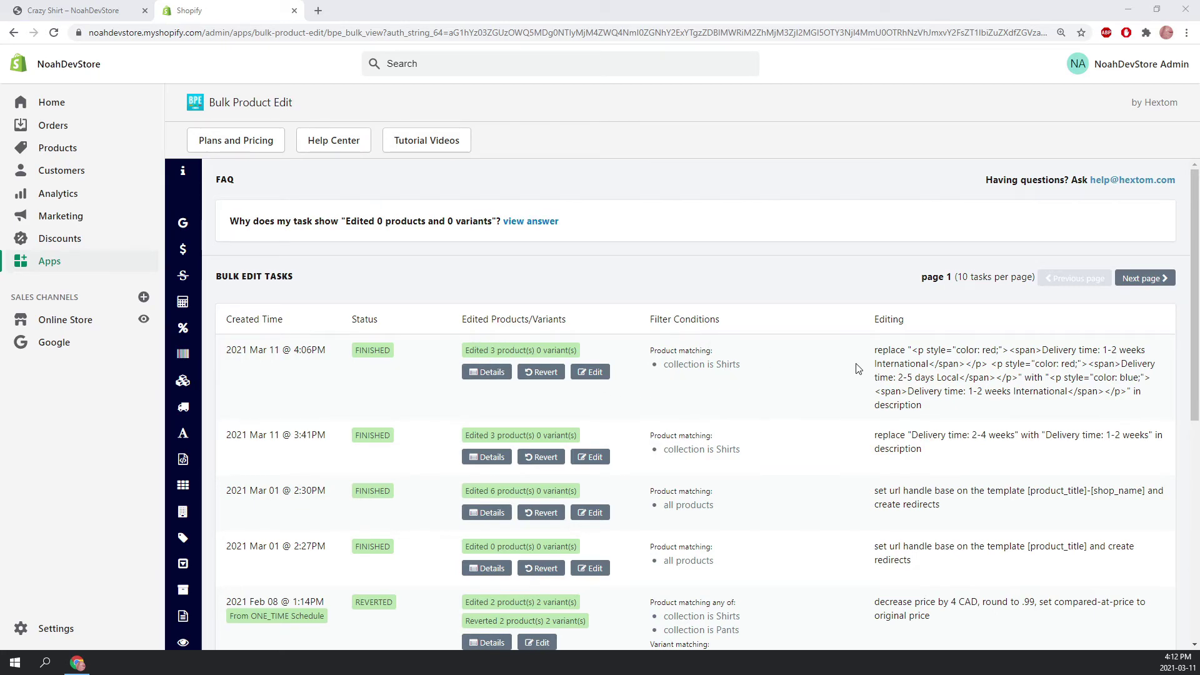
Review the newest task's replacement rule, then open its details to examine the old and new HTML descriptions.
{"action": "left_click_drag", "start_coordinate": [913, 350], "coordinate": [967, 403]}
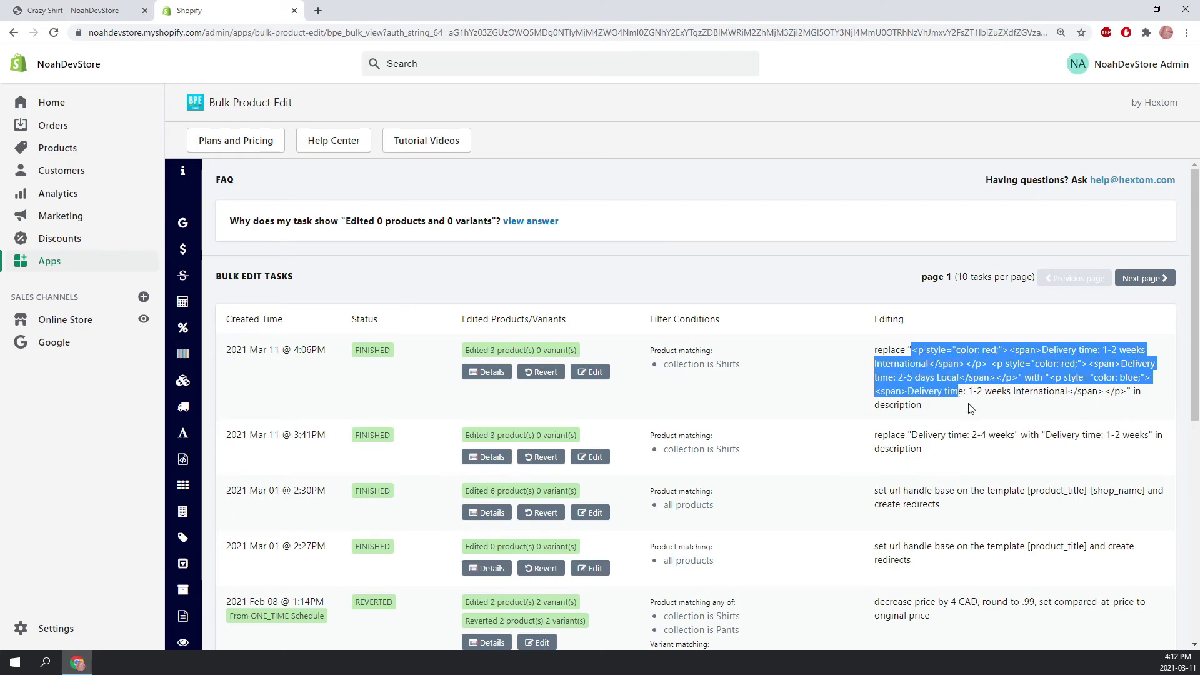
{"action": "left_click", "coordinate": [967, 403]}
{"action": "left_click", "coordinate": [488, 373]}
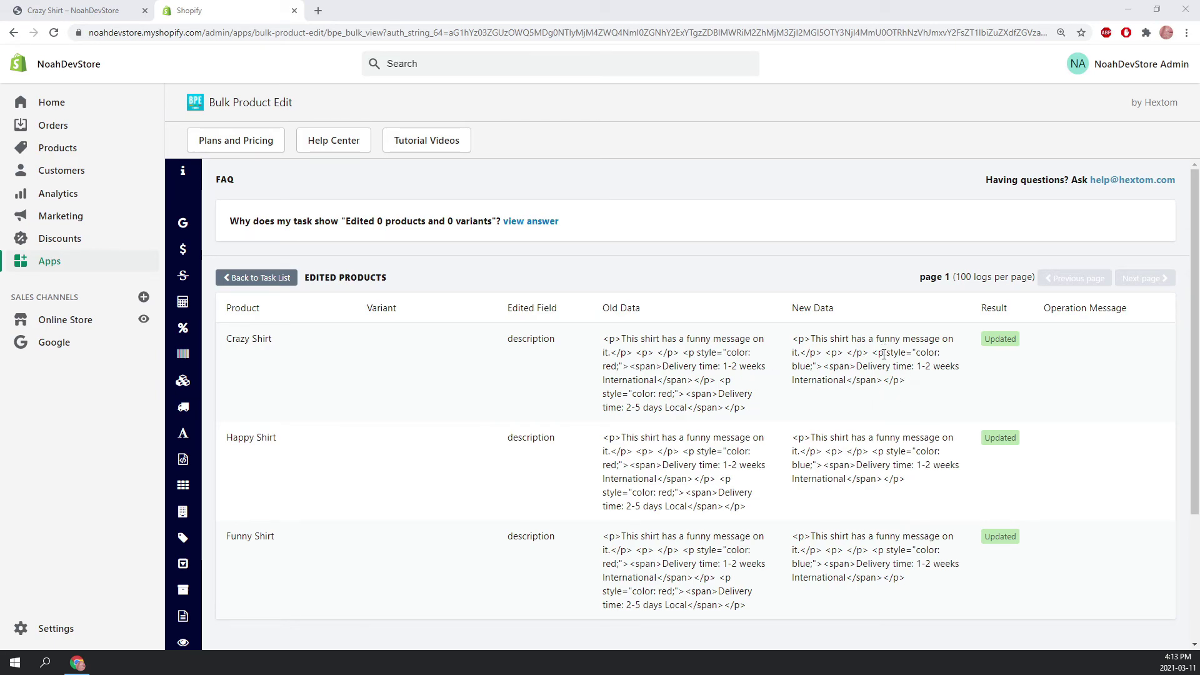
{"action": "double_click", "coordinate": [805, 367]}
{"action": "left_click", "coordinate": [828, 378]}
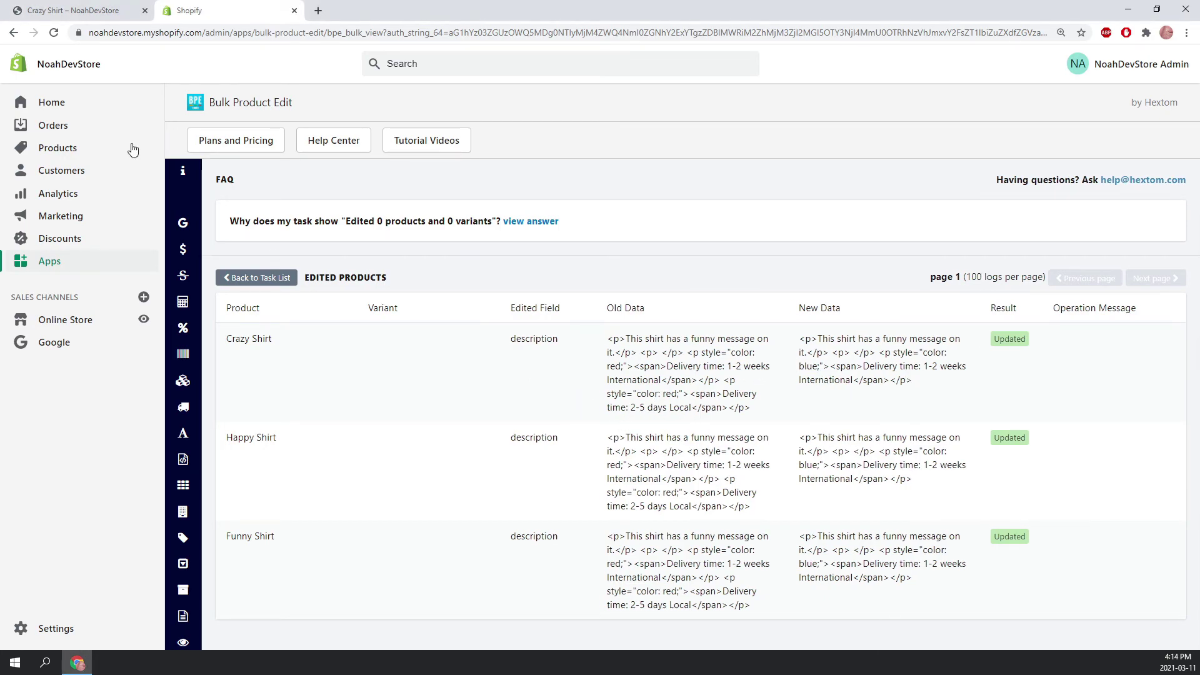
Reload the Crazy Shirt storefront page and check the text and color of its delivery time line.
{"action": "left_click", "coordinate": [78, 11]}
{"action": "left_click", "coordinate": [713, 445]}
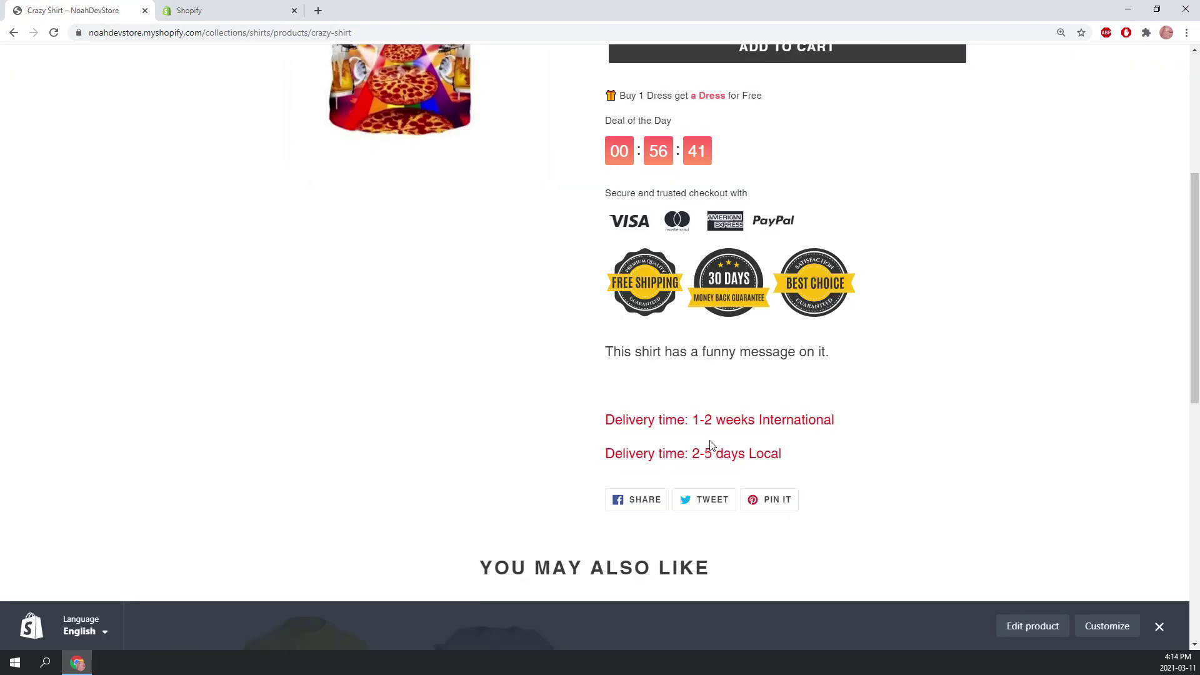
{"action": "left_click", "coordinate": [54, 33]}
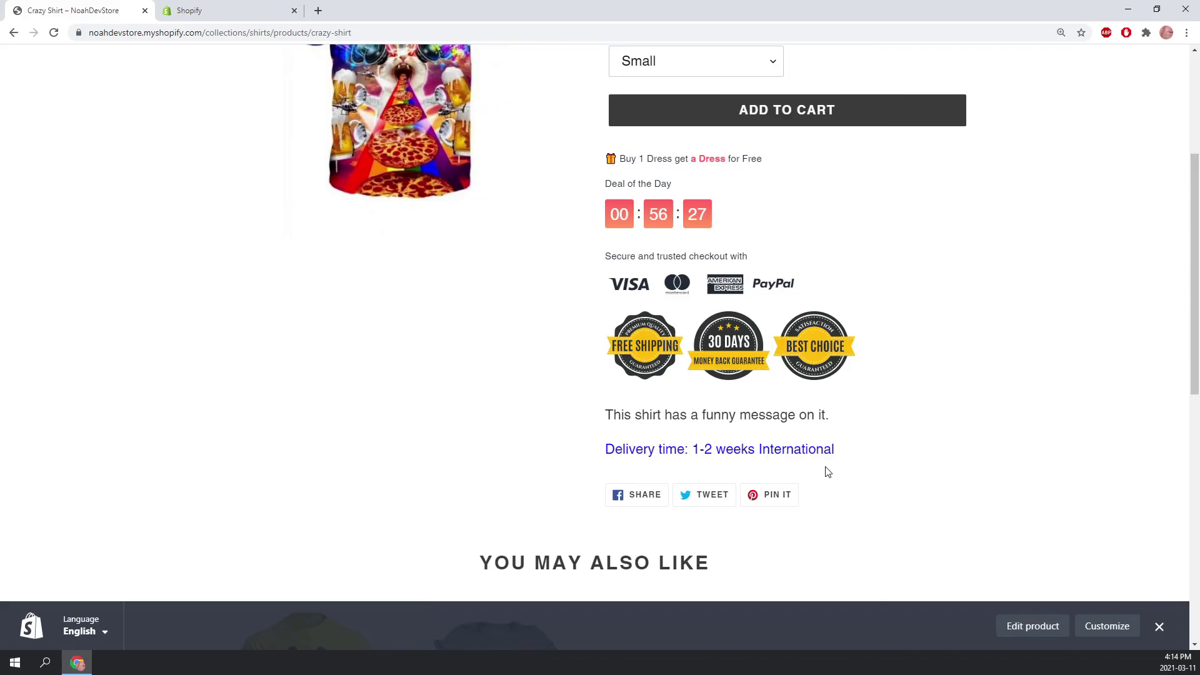
{"action": "left_click_drag", "start_coordinate": [847, 455], "coordinate": [604, 449]}
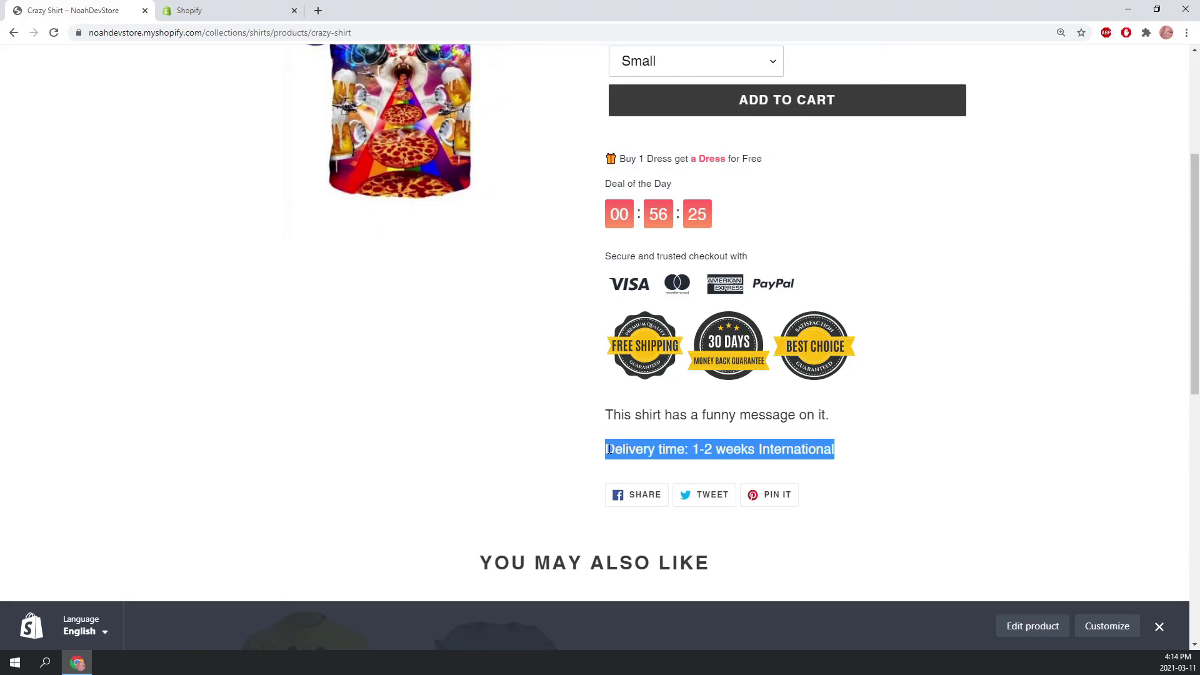
{"action": "left_click", "coordinate": [606, 437]}
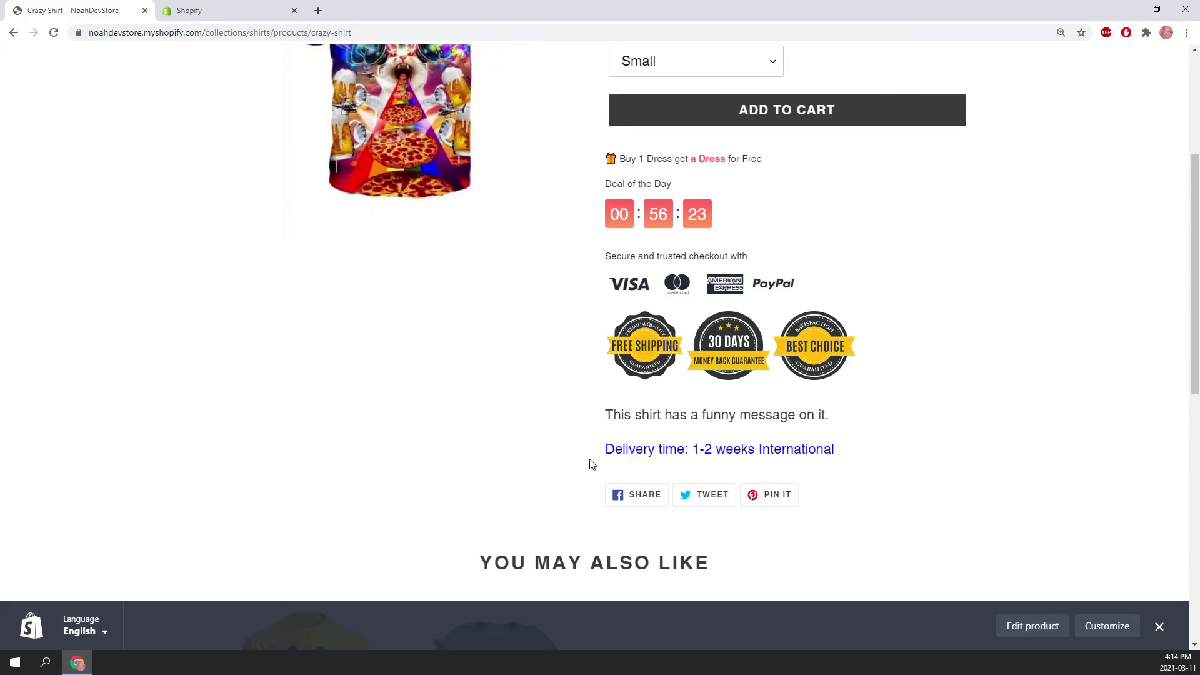
From the Shirts collection, recheck the delivery line on the Crazy Shirt page and then on the Funny Shirt page.
{"action": "left_click", "coordinate": [14, 32]}
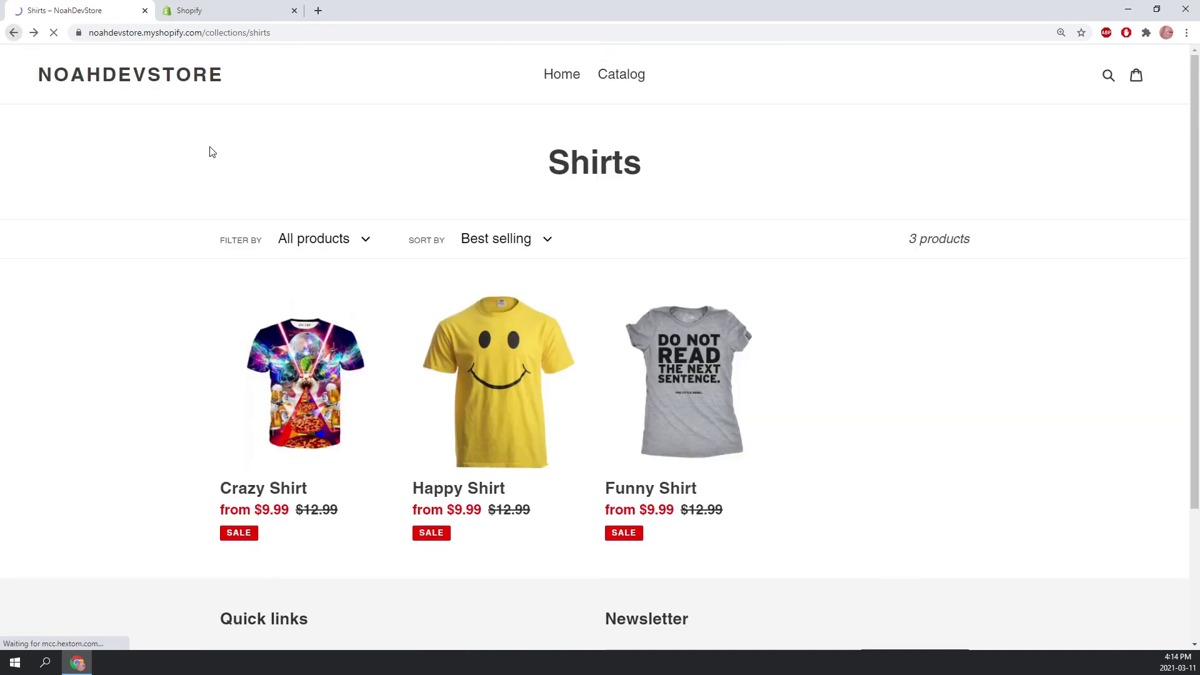
{"action": "left_click", "coordinate": [329, 431]}
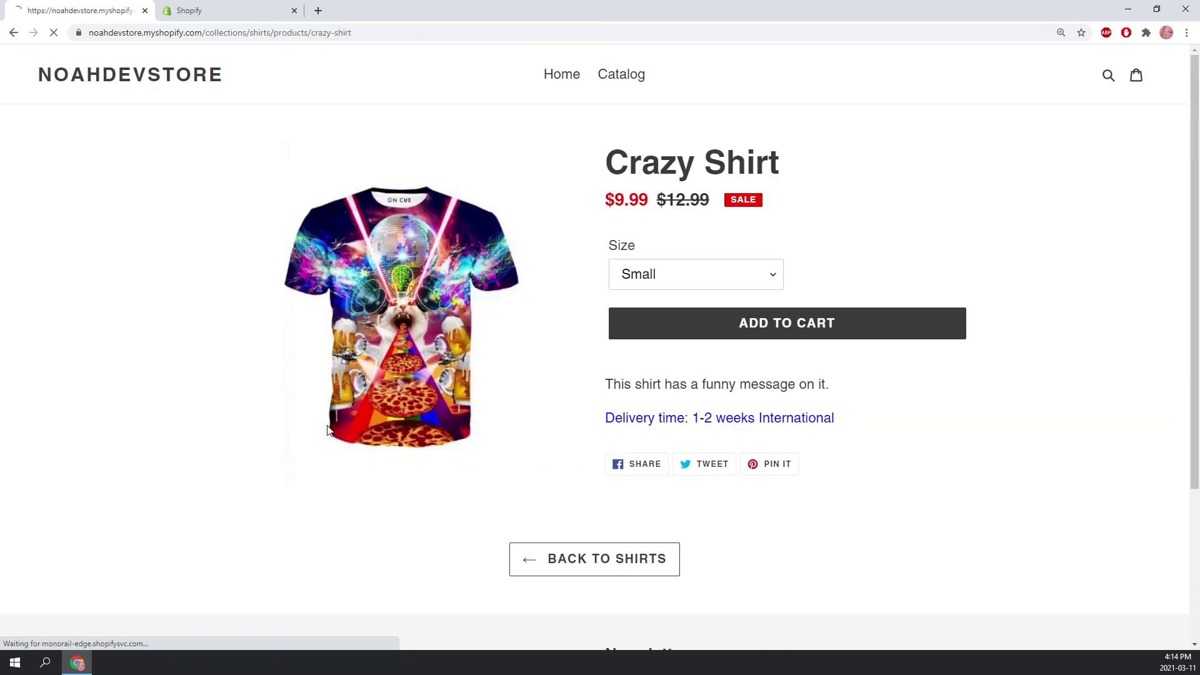
{"action": "scroll", "coordinate": [744, 485], "scroll_direction": "down", "scroll_amount": 4}
{"action": "left_click_drag", "start_coordinate": [860, 449], "coordinate": [636, 448]}
{"action": "left_click", "coordinate": [14, 33]}
{"action": "left_click", "coordinate": [694, 363]}
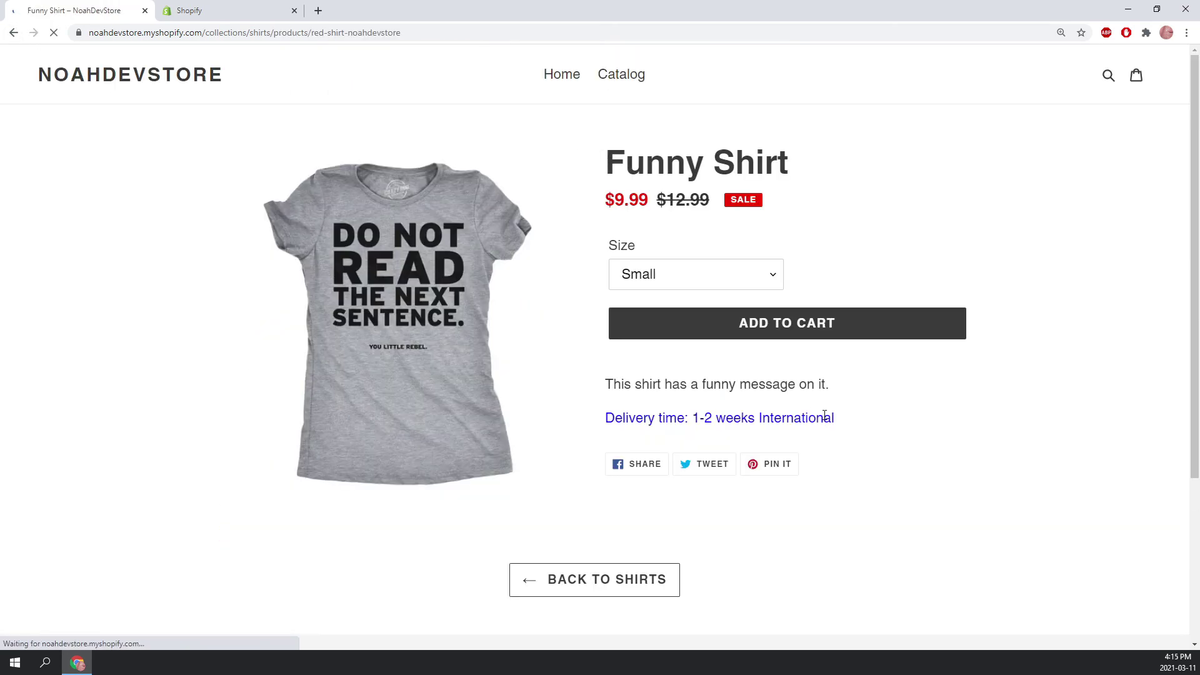
{"action": "scroll", "coordinate": [849, 439], "scroll_direction": "down", "scroll_amount": 5}
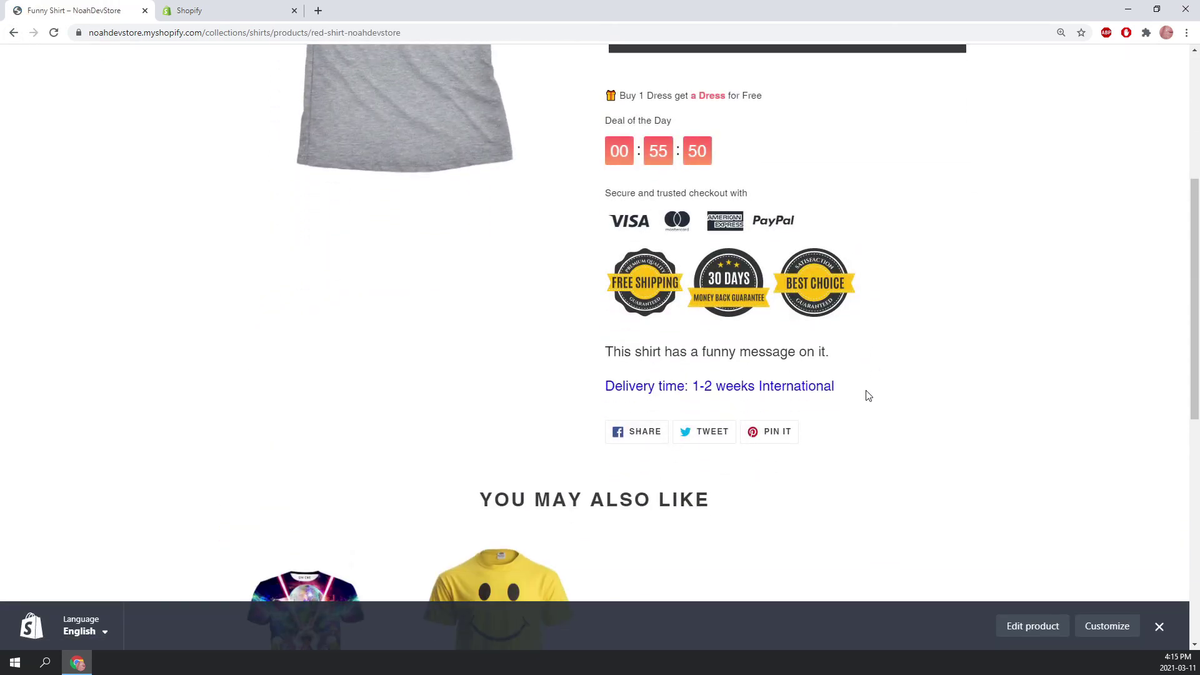